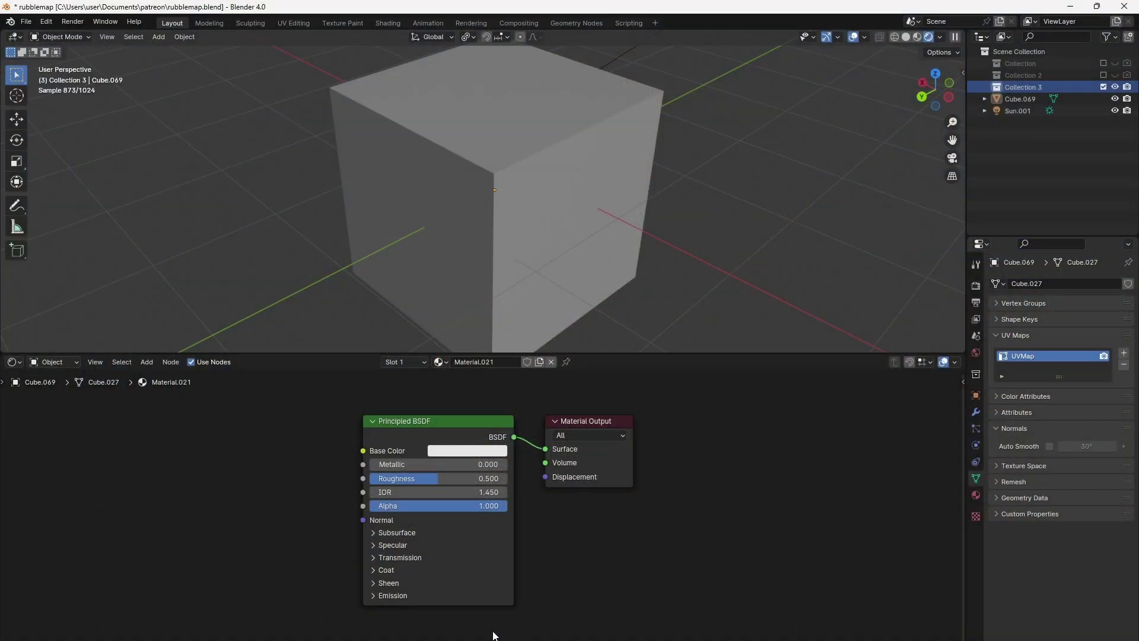
# Add an Image Texture node loading castle_brick_02_red_diff_2k.jpg and link its Color to Base Color.
pyautogui.keyDown('ctrl'); pyautogui.scroll(5, 493, 635); pyautogui.keyUp('ctrl')
pyautogui.hotkey('shift', 'a')
pyautogui.moveTo(362, 516)
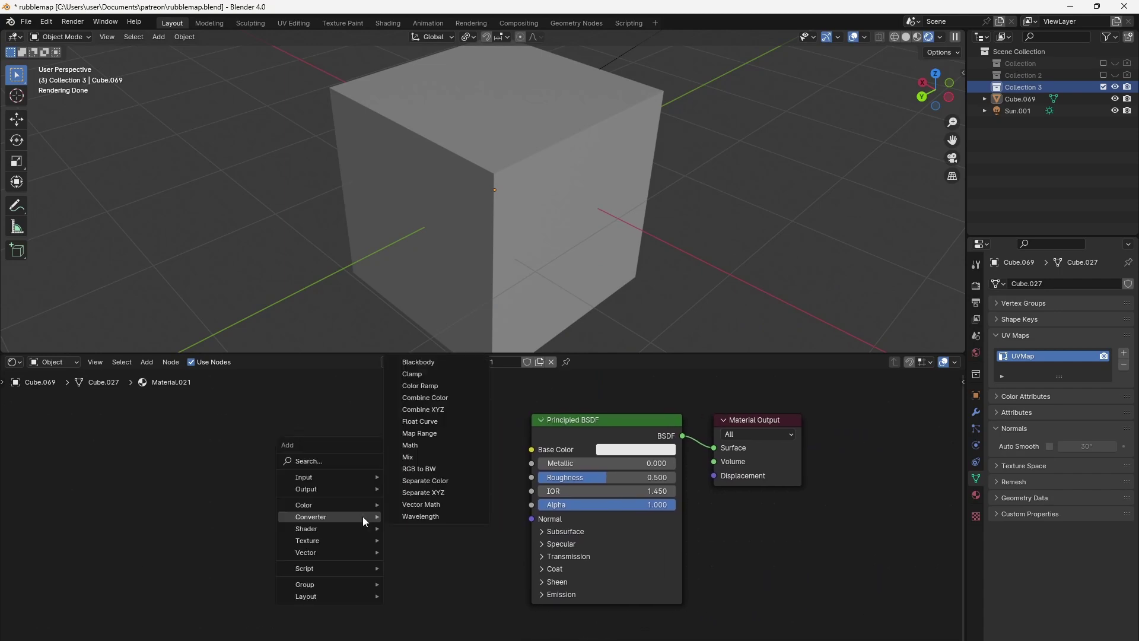
pyautogui.moveTo(380, 537)
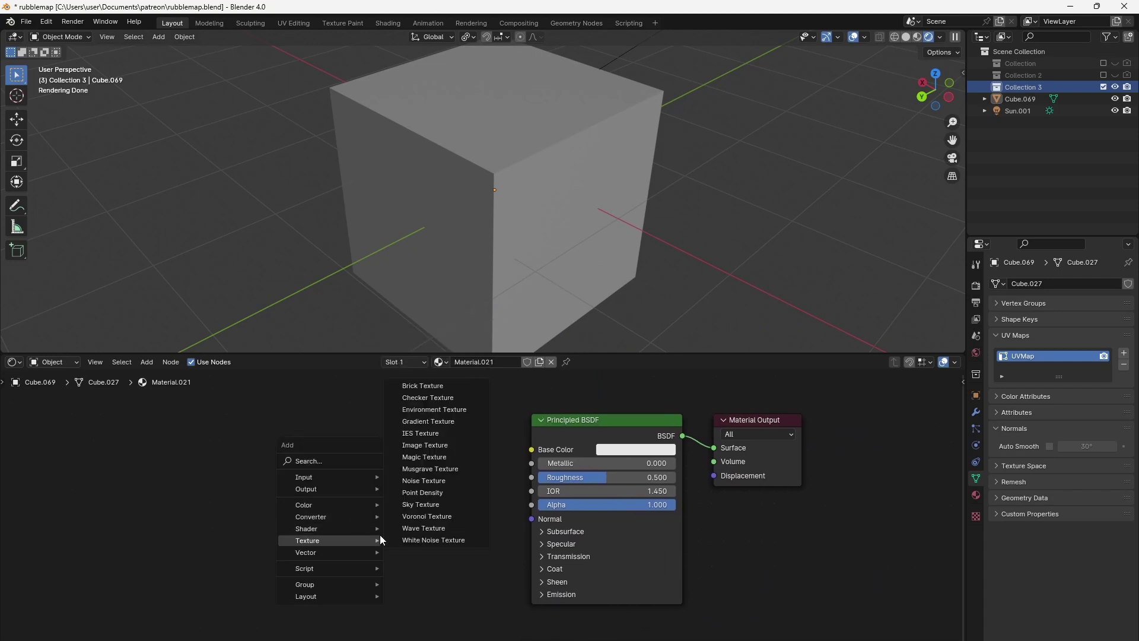
pyautogui.click(439, 445)
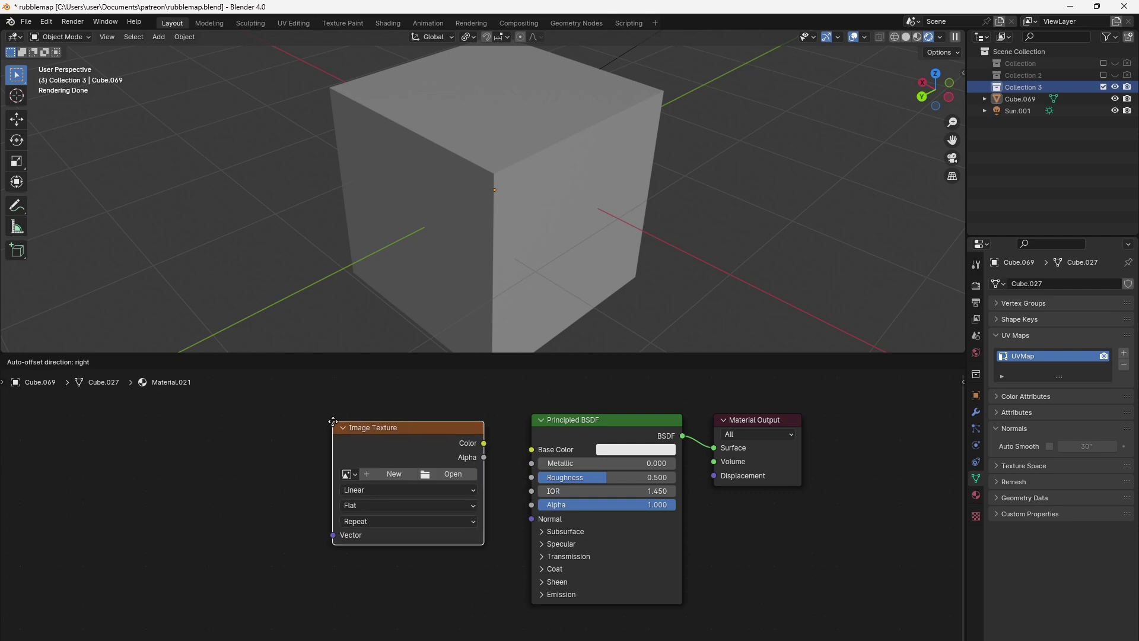
pyautogui.click(333, 422)
pyautogui.click(428, 474)
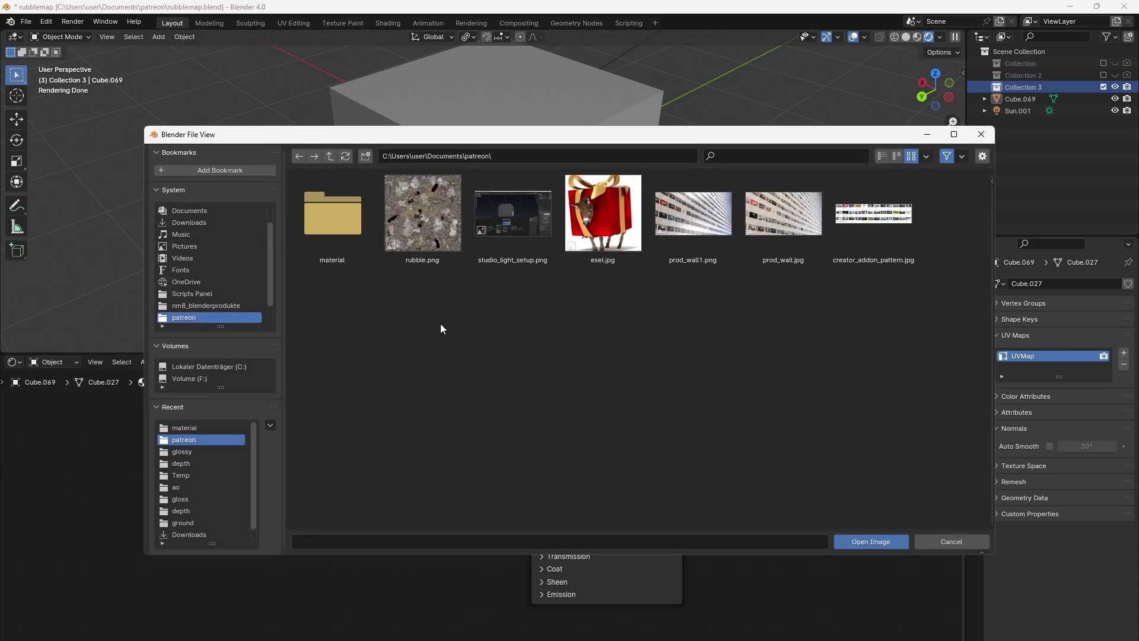
pyautogui.doubleClick(713, 226)
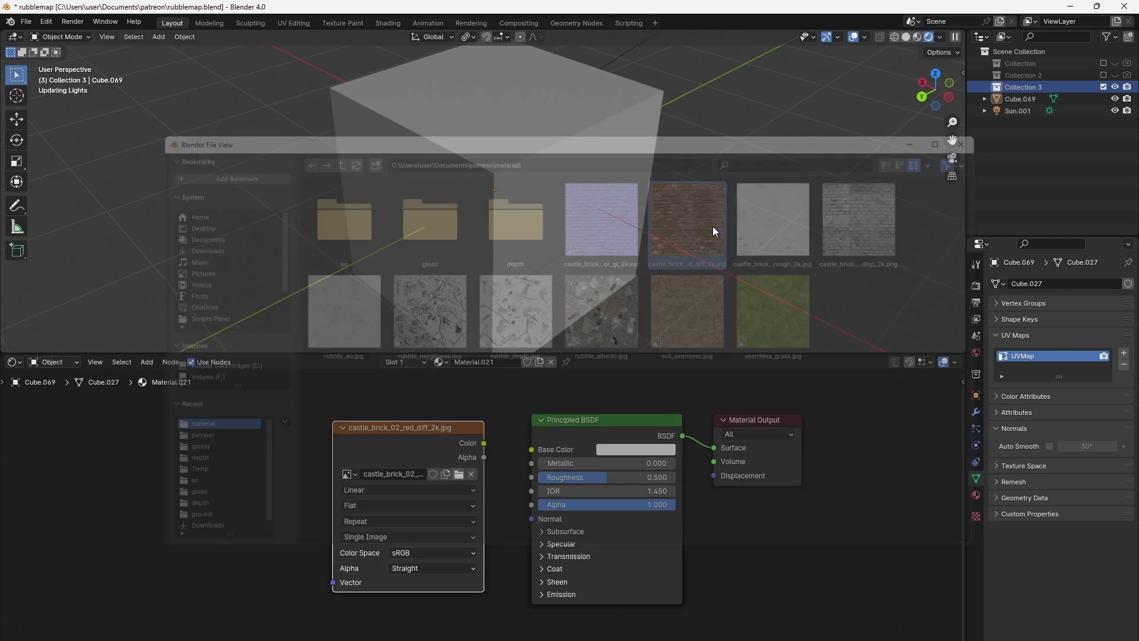
pyautogui.moveTo(485, 443); pyautogui.dragTo(525, 447)
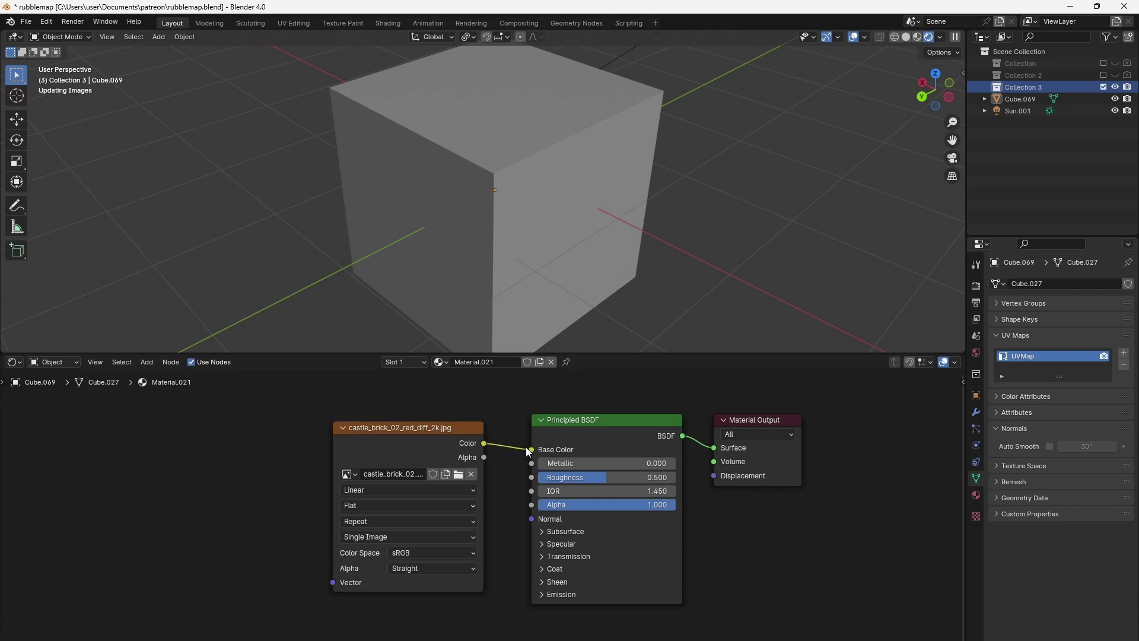
# Add a UV Map node and connect its UV output to the brick image's Vector input.
pyautogui.hotkey('shift', 'a')
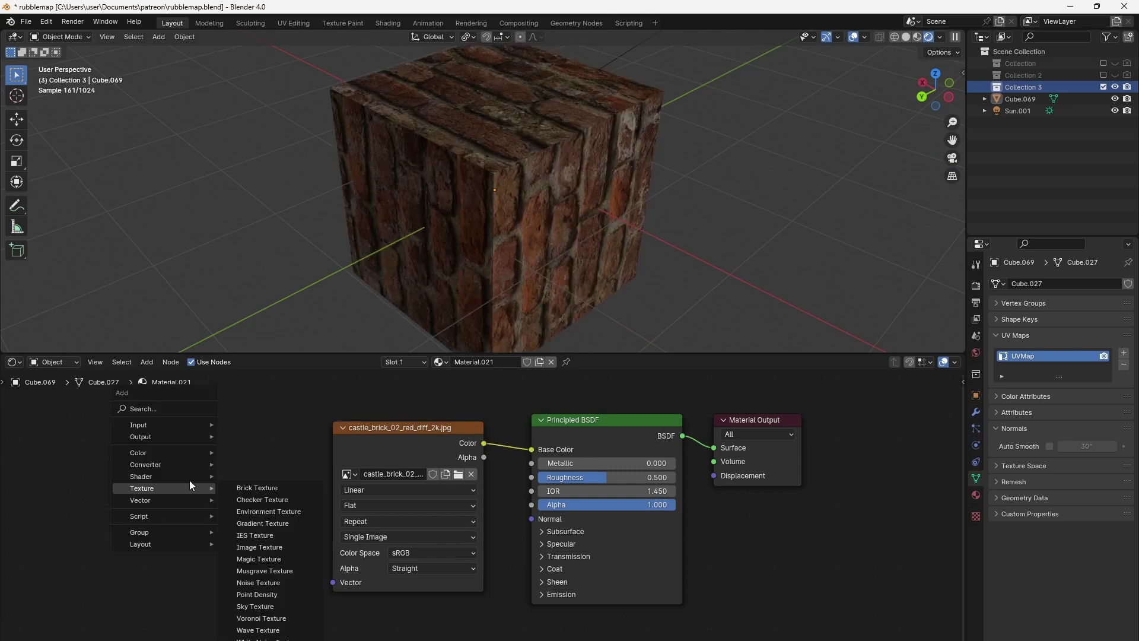
pyautogui.moveTo(195, 424)
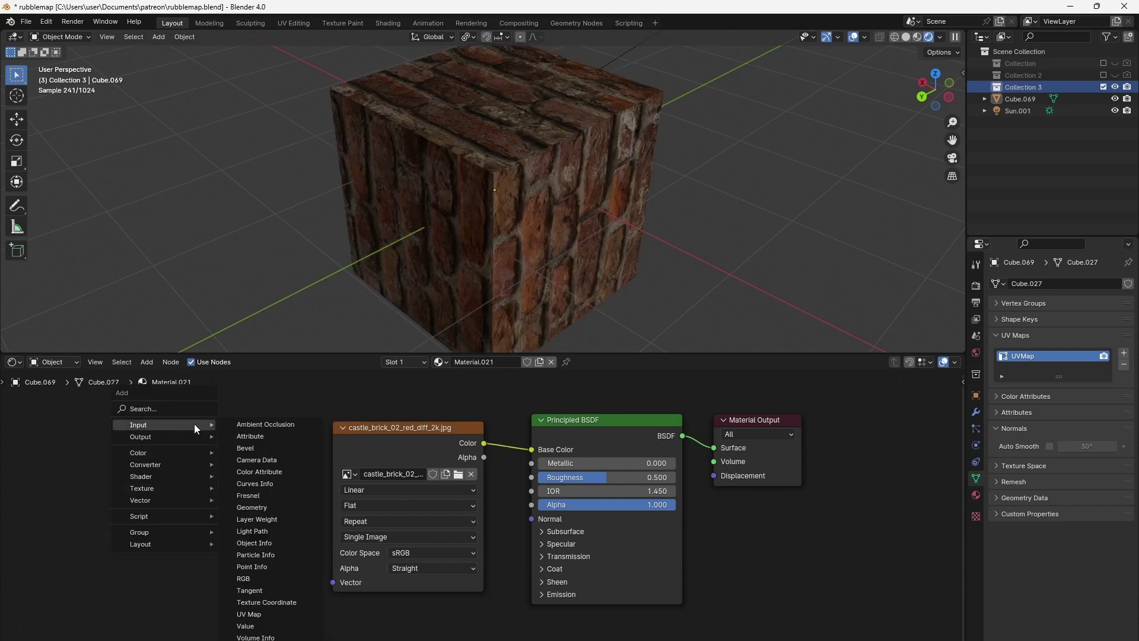
pyautogui.click(272, 614)
pyautogui.click(141, 461)
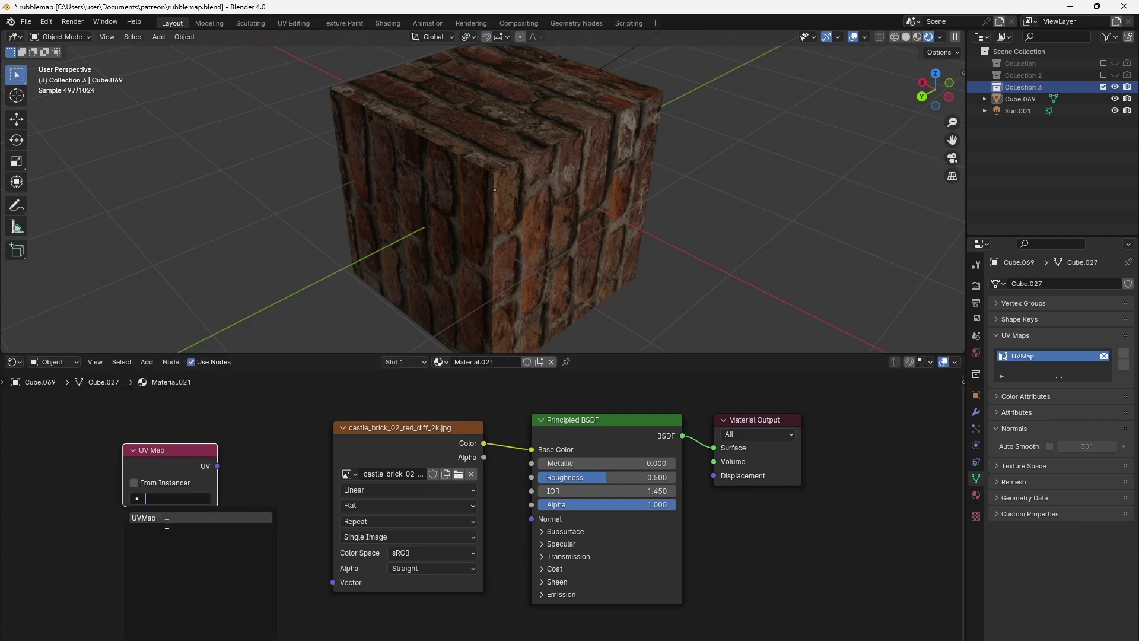
pyautogui.moveTo(319, 580); pyautogui.dragTo(333, 582)
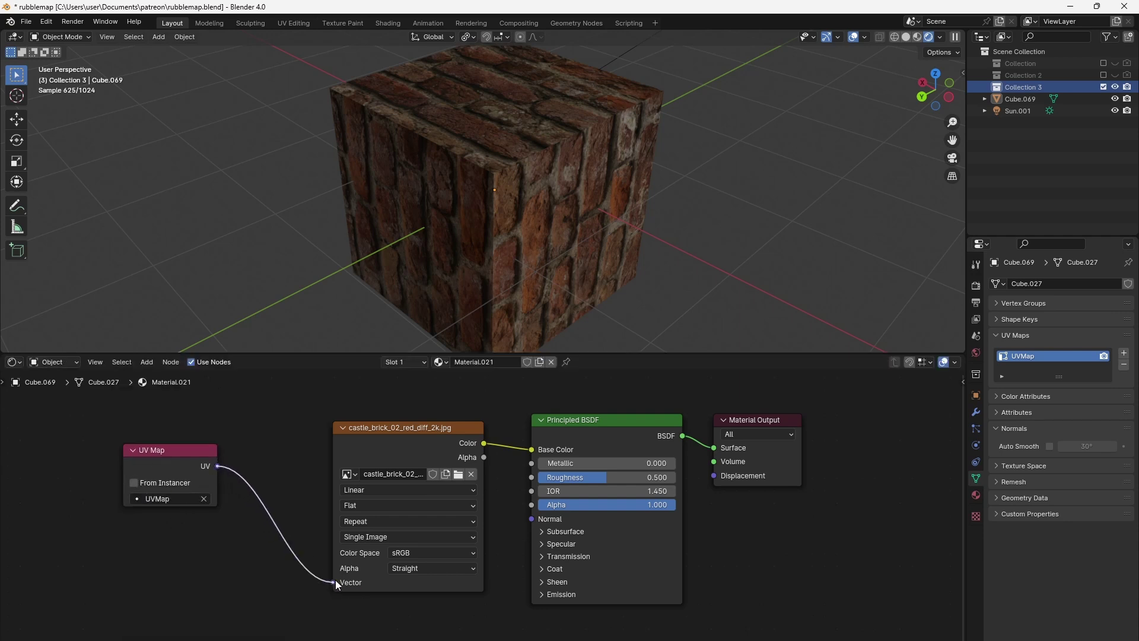
pyautogui.moveTo(186, 470); pyautogui.dragTo(140, 504)
# Insert a Mix Color node on the UV link, set to Add with factor 0.358.
pyautogui.hotkey('shift', 'a')
pyautogui.moveTo(176, 589)
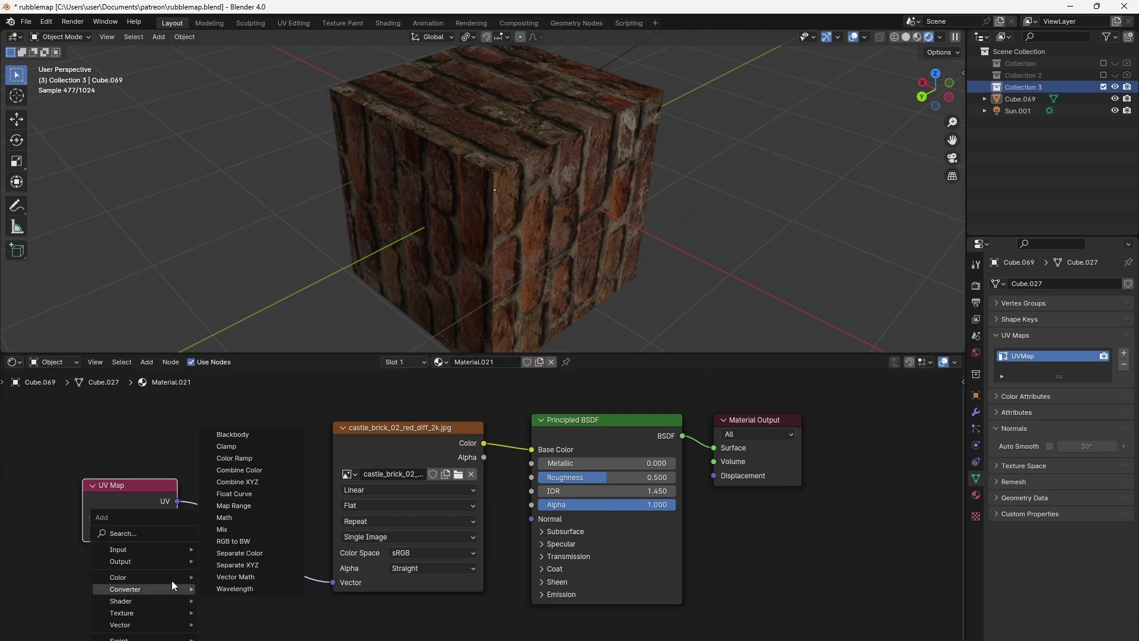
pyautogui.click(243, 636)
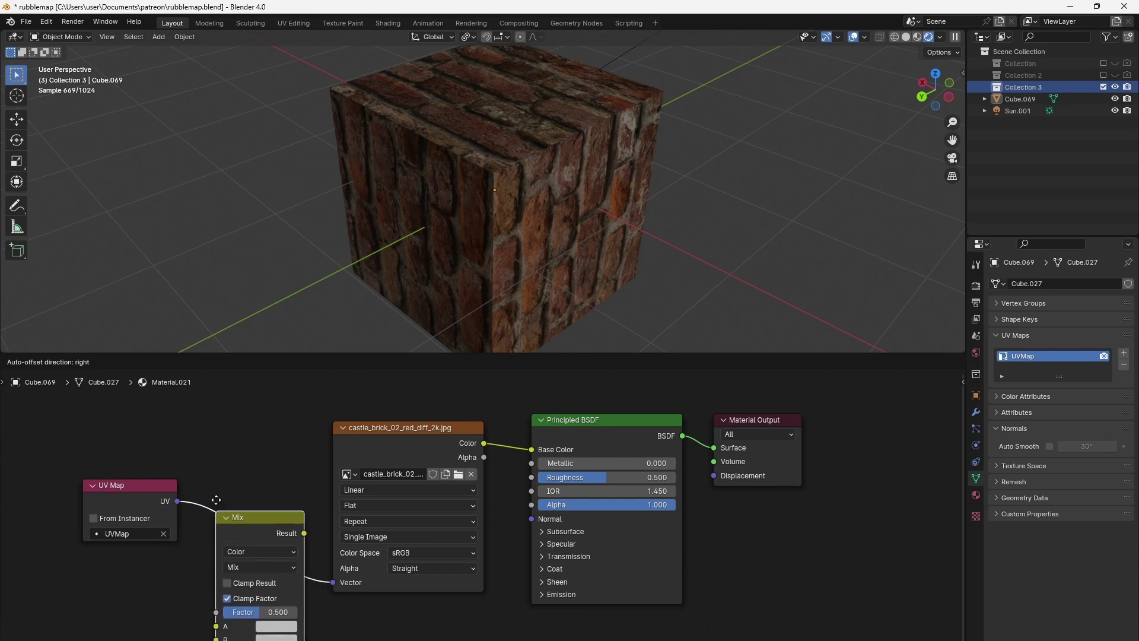
pyautogui.click(256, 569)
pyautogui.click(265, 582)
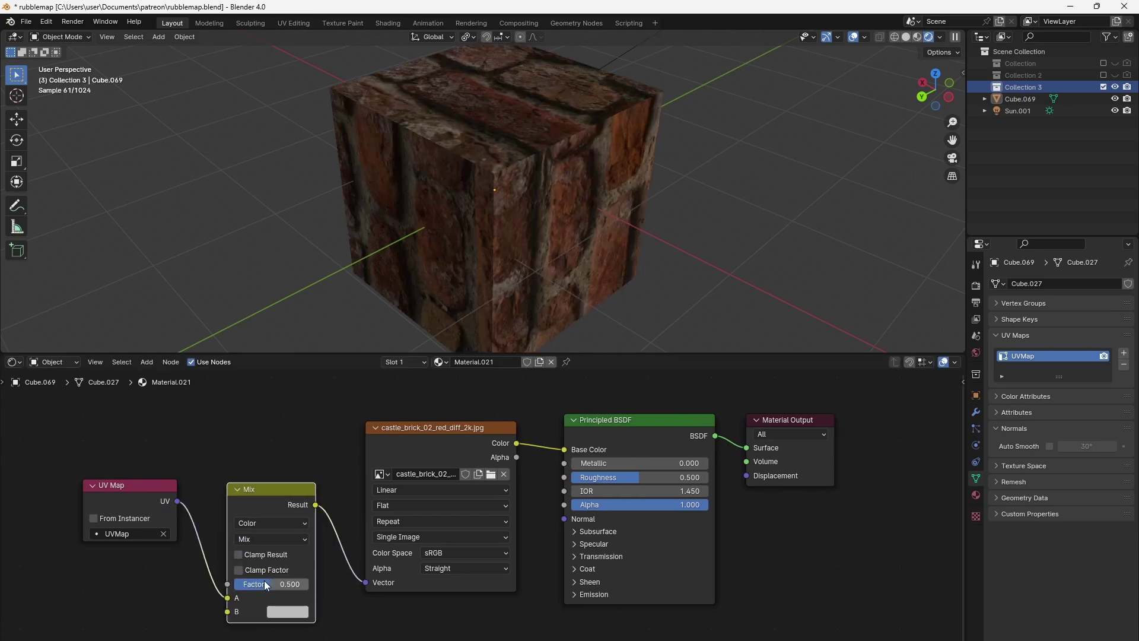
pyautogui.write('0.05')
pyautogui.press('Return')
pyautogui.moveTo(265, 584); pyautogui.dragTo(289, 583)
pyautogui.click(258, 539)
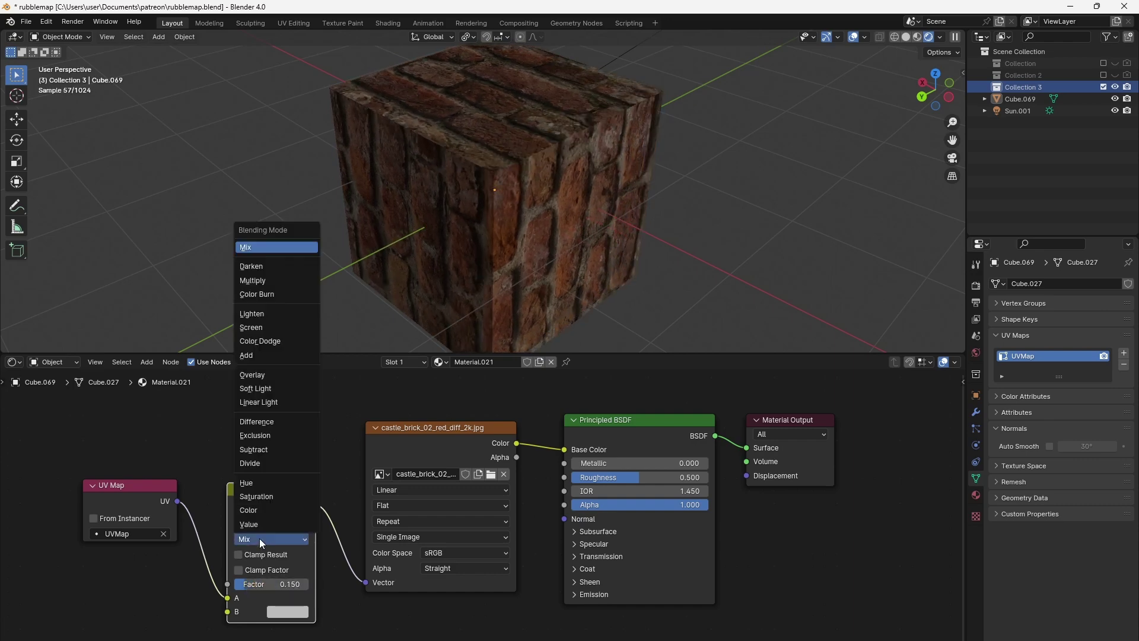
pyautogui.click(261, 354)
pyautogui.moveTo(242, 592); pyautogui.dragTo(270, 592)
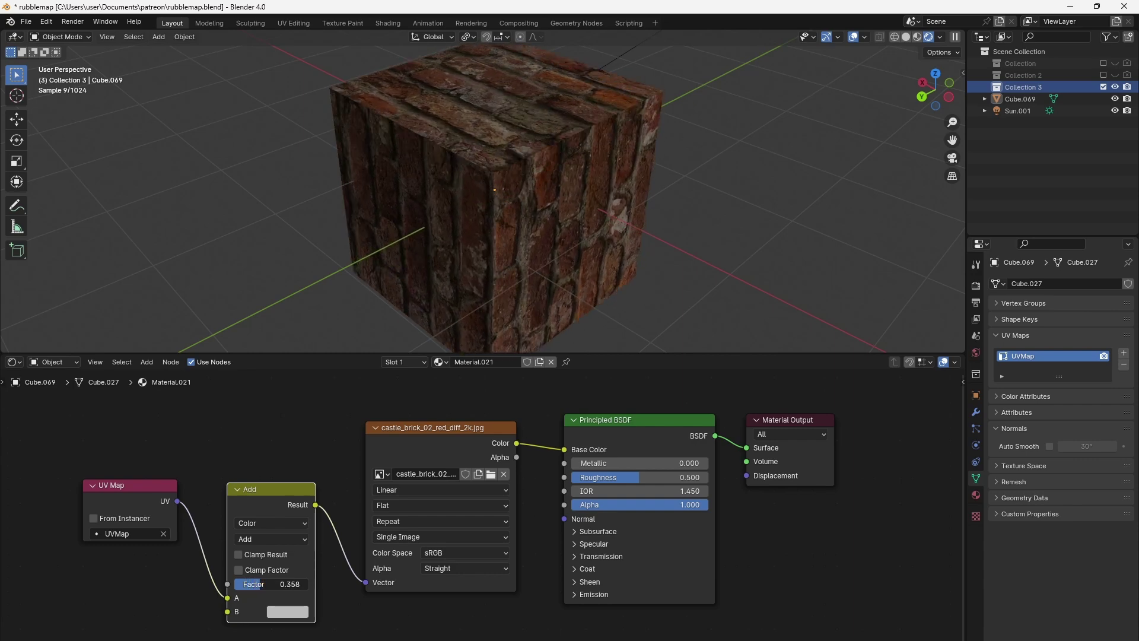
pyautogui.moveTo(390, 602); pyautogui.dragTo(569, 562, button='middle')
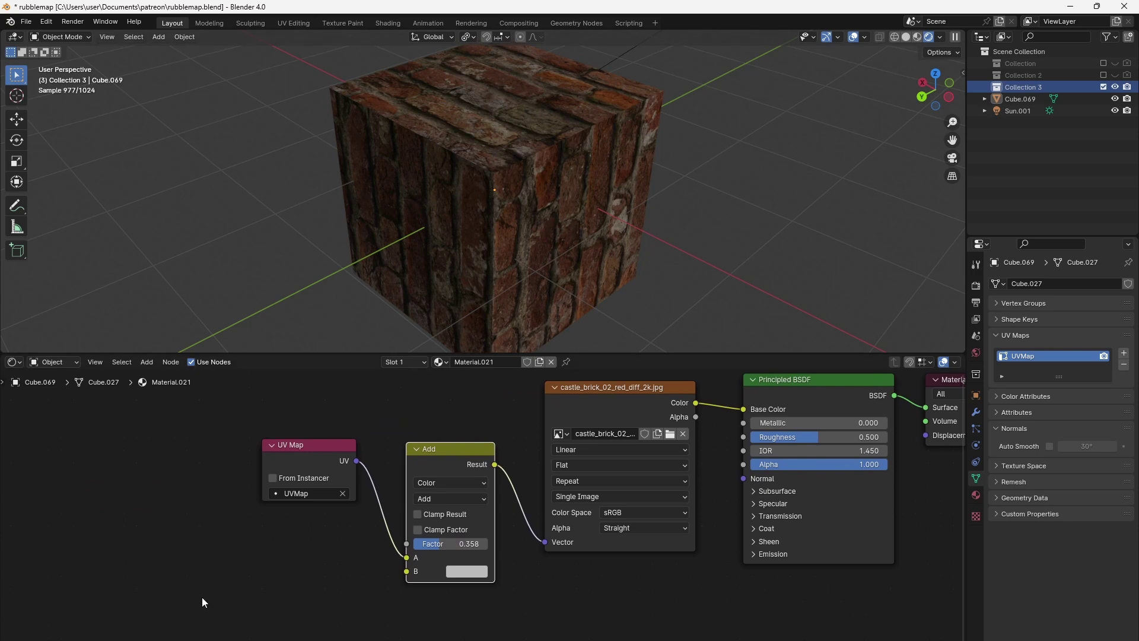
# Add a Tangent node with direction set to UV Map, using the UVMap map.
pyautogui.hotkey('shift', 'a')
pyautogui.moveTo(196, 548)
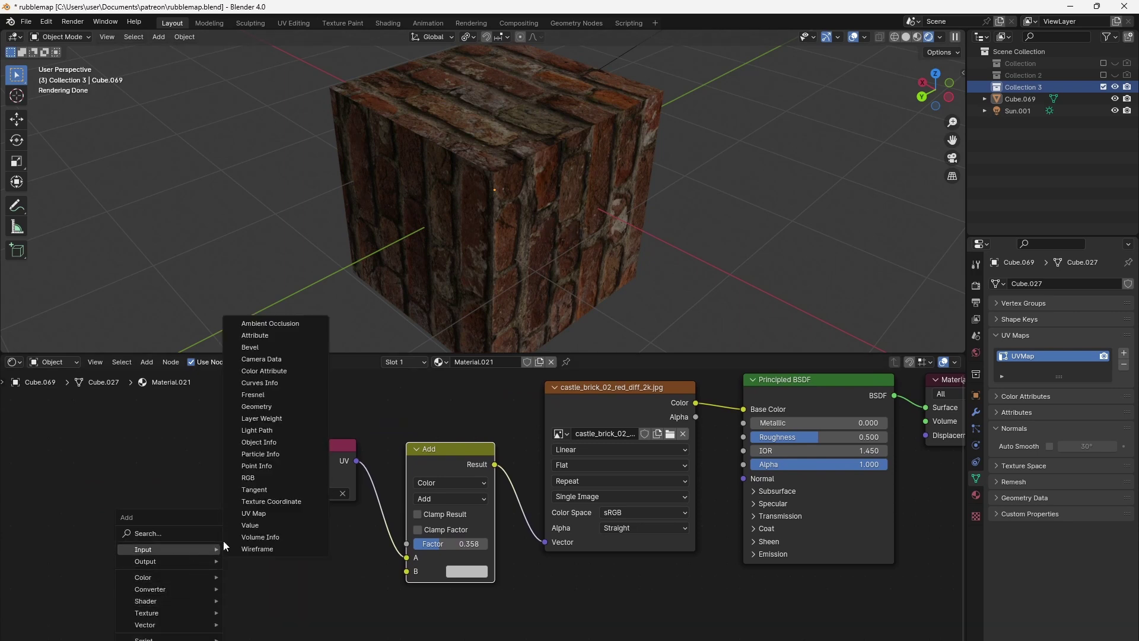
pyautogui.click(274, 489)
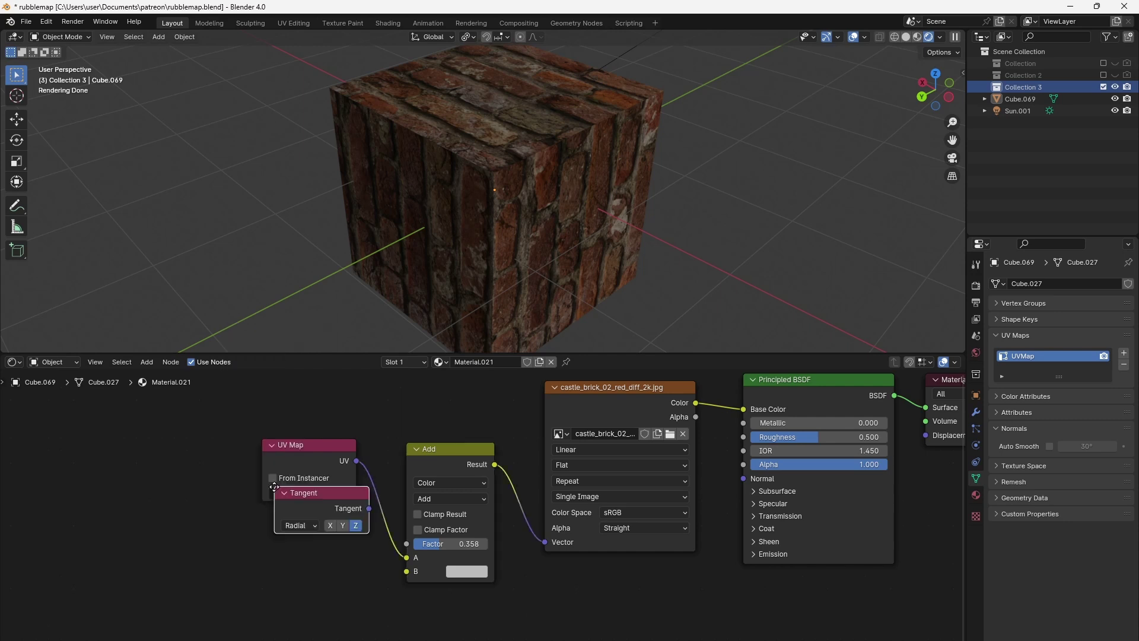
pyautogui.click(211, 523)
pyautogui.click(232, 559)
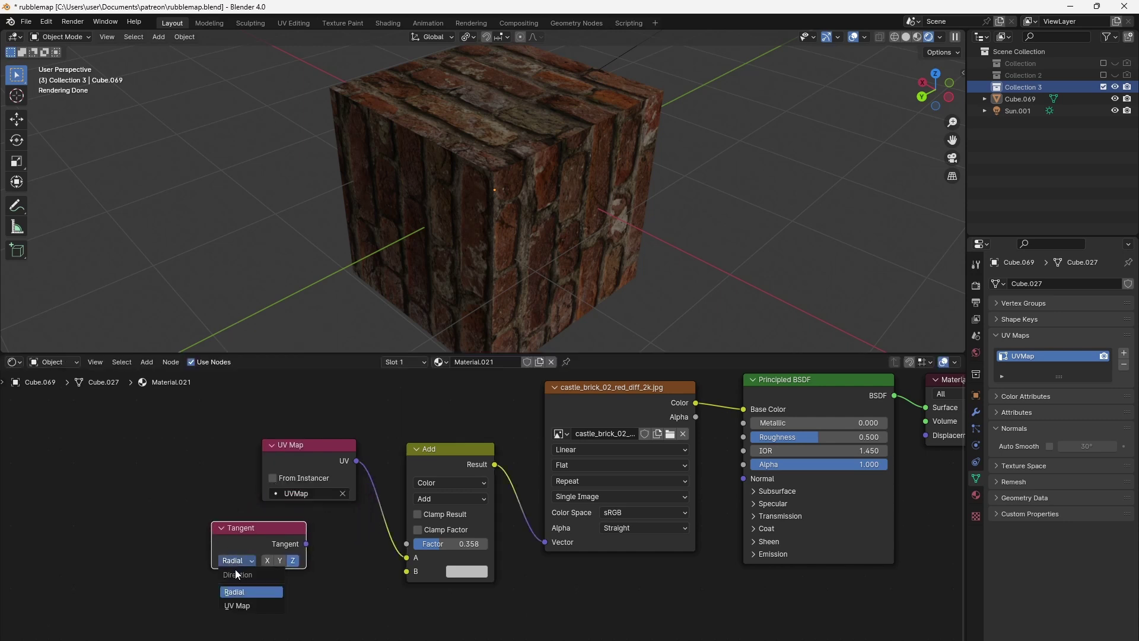
pyautogui.click(243, 609)
pyautogui.click(283, 560)
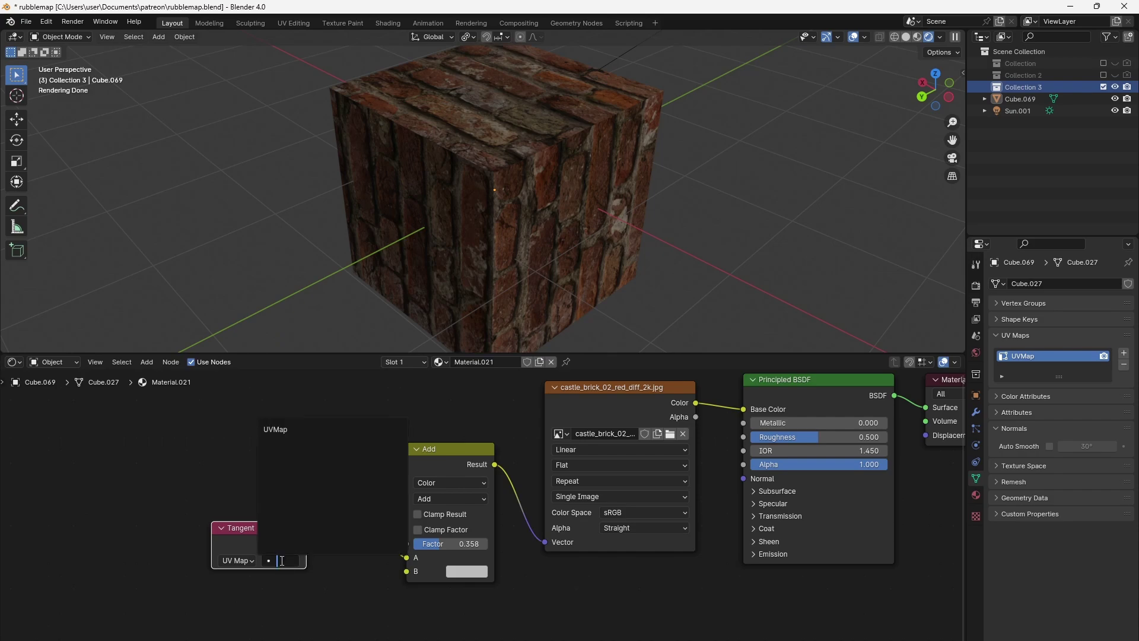
pyautogui.click(300, 426)
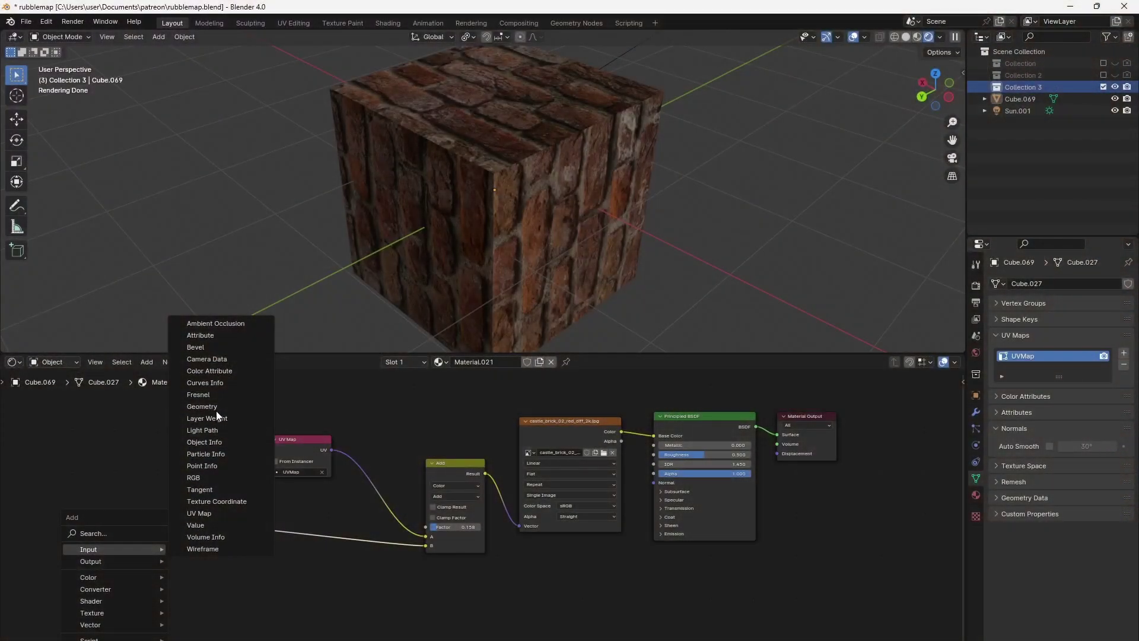
# Place a Geometry input node at the bottom left and zoom in on it beside the Tangent node.
pyautogui.click(219, 406)
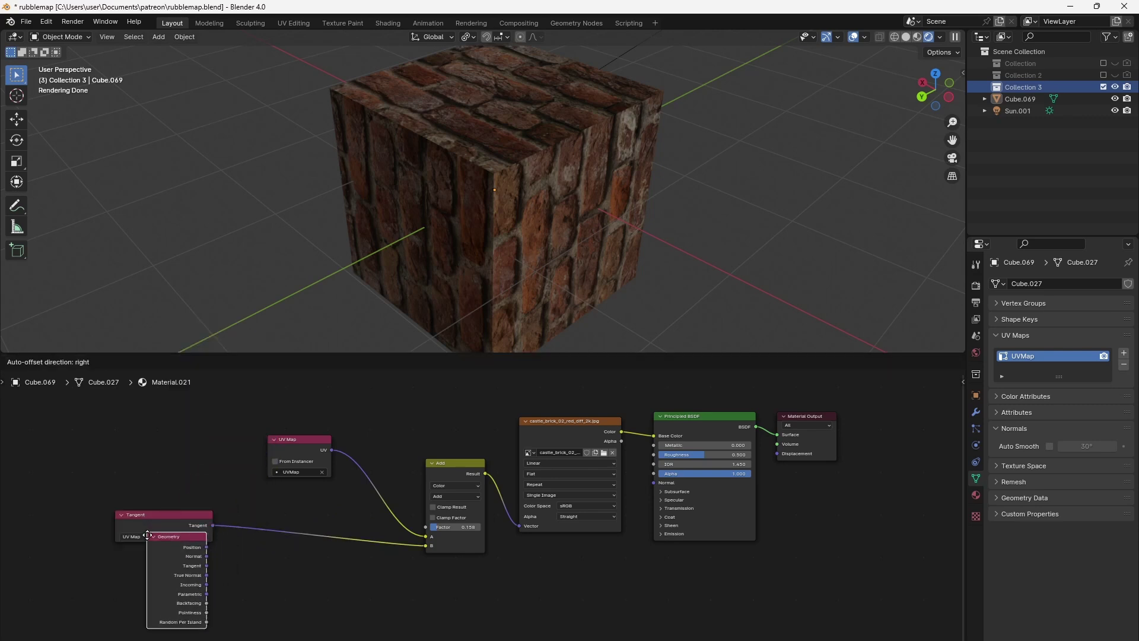
pyautogui.click(314, 617)
pyautogui.moveTo(314, 617); pyautogui.dragTo(571, 558, button='middle')
pyautogui.scroll(4, 569, 557)
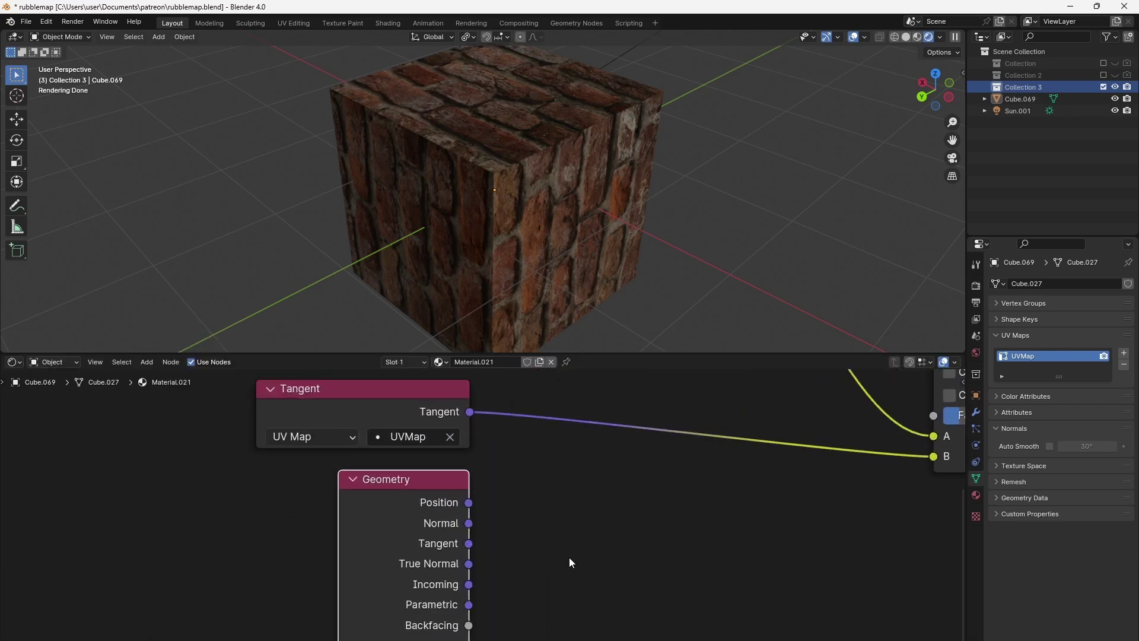
pyautogui.moveTo(448, 507); pyautogui.dragTo(503, 511)
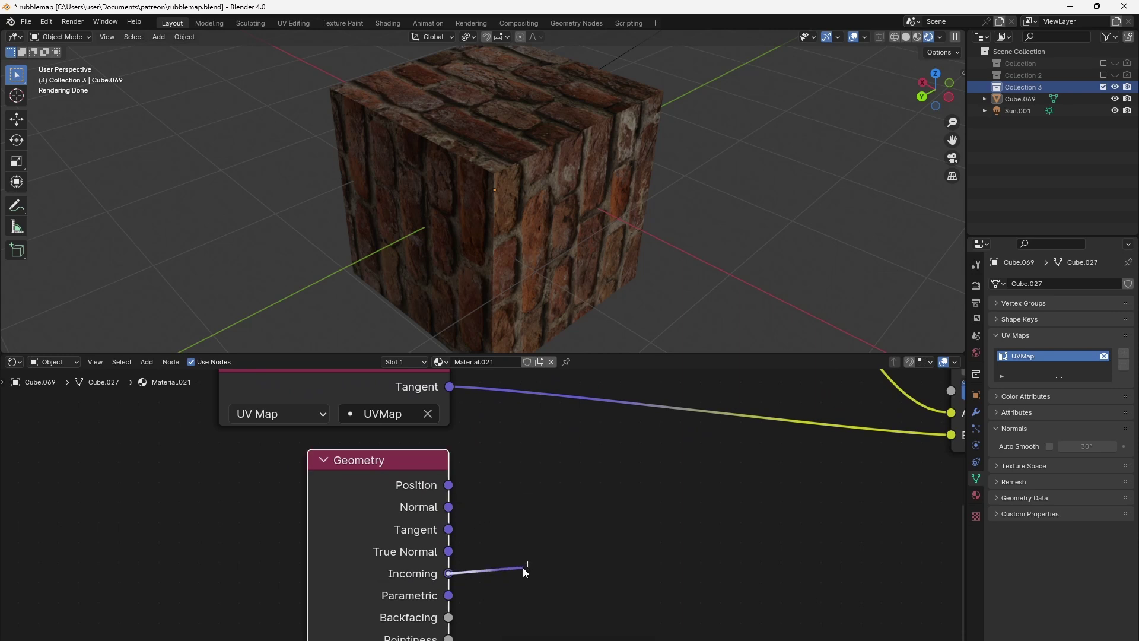
pyautogui.moveTo(523, 570); pyautogui.dragTo(525, 568)
# Add a Vector Math node set to Cross Product.
pyautogui.hotkey('shift', 'a')
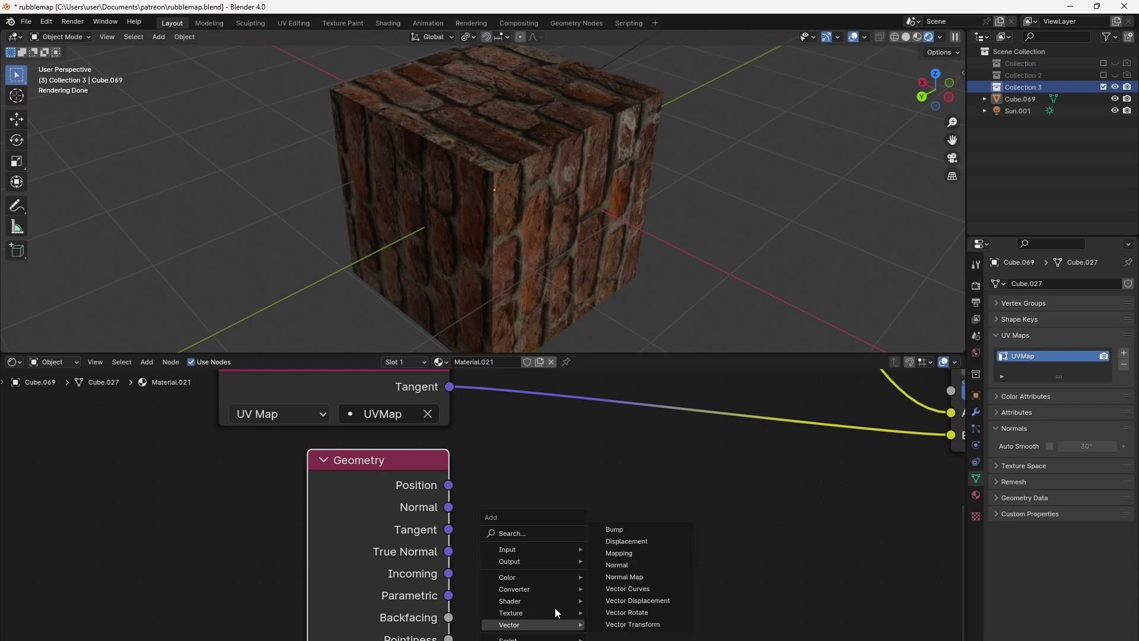
pyautogui.moveTo(541, 589)
pyautogui.click(625, 575)
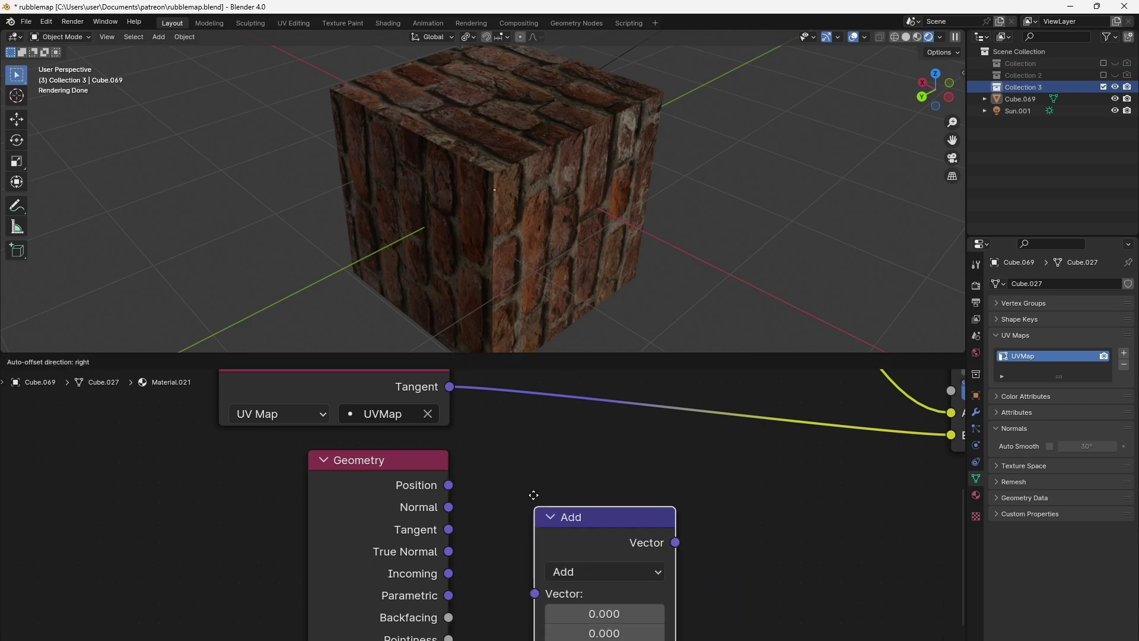
pyautogui.click(540, 465)
pyautogui.click(605, 525)
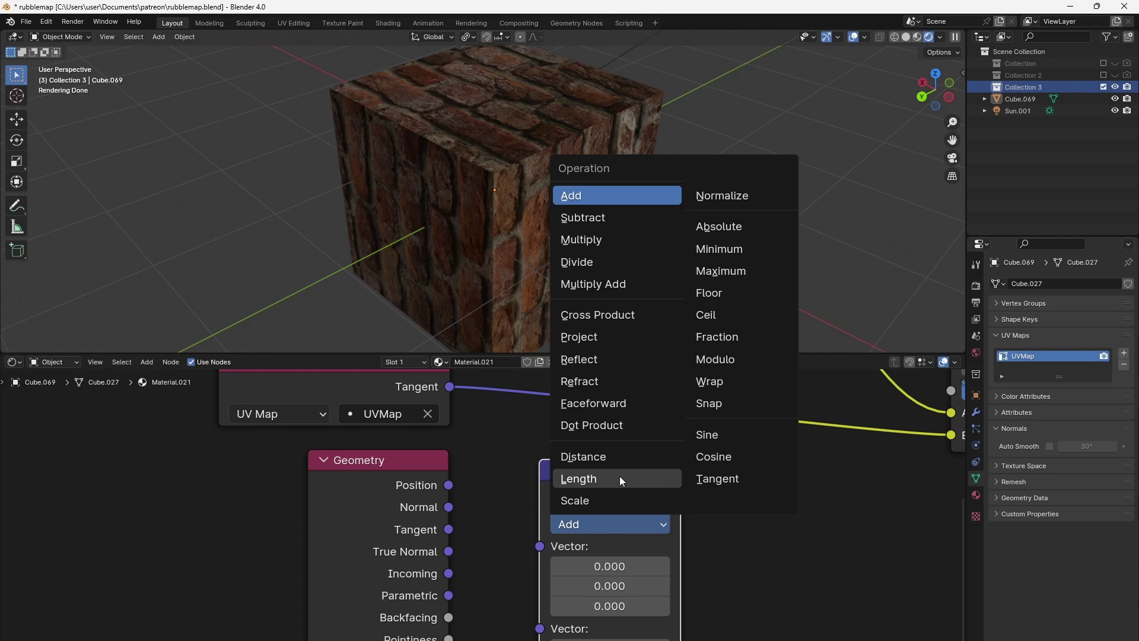
pyautogui.click(641, 316)
# Feed the Geometry Normal into the collapsed Cross Product and chain a duplicate Cross Product onto it.
pyautogui.click(447, 513)
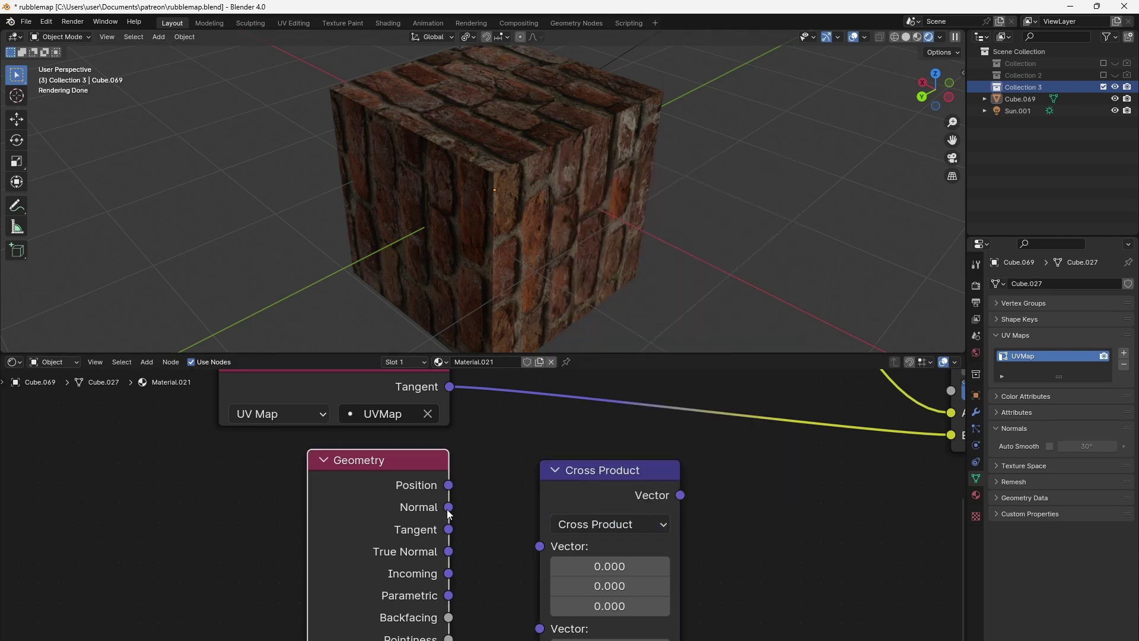
pyautogui.moveTo(521, 542); pyautogui.dragTo(548, 571)
pyautogui.click(453, 581)
pyautogui.click(556, 470)
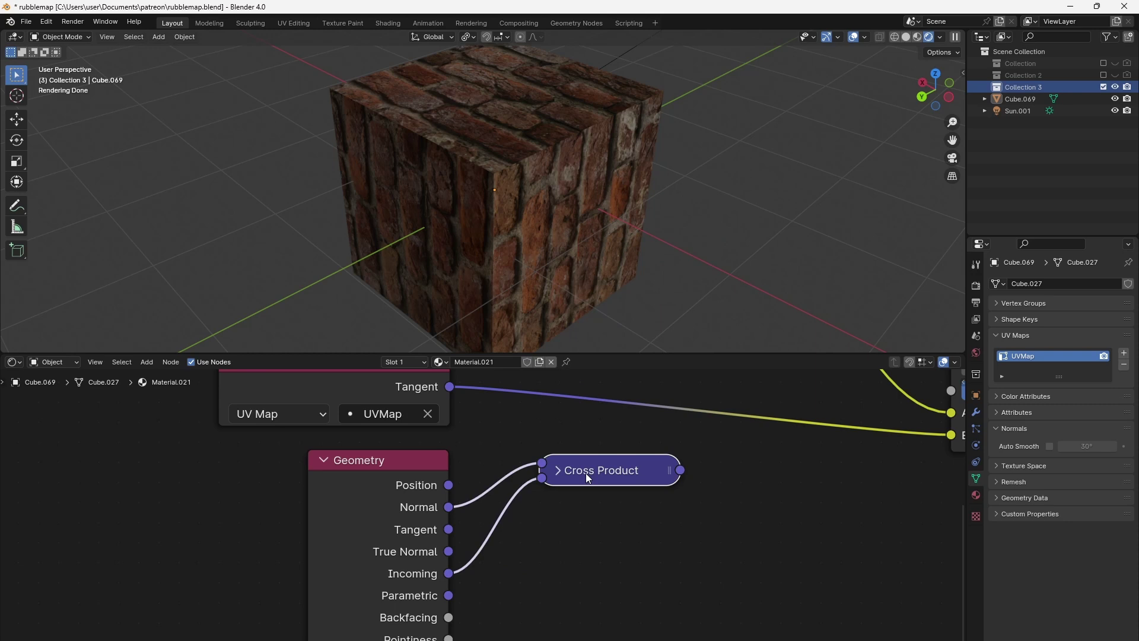
pyautogui.moveTo(586, 476); pyautogui.dragTo(560, 552)
pyautogui.hotkey('shift', 'd')
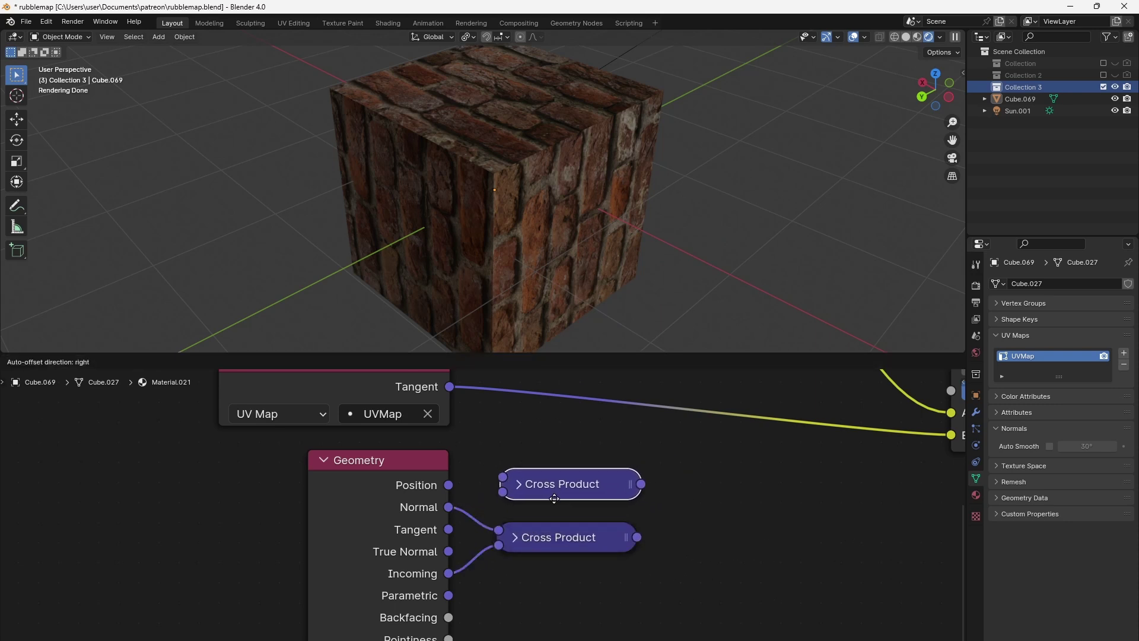
pyautogui.click(559, 503)
pyautogui.moveTo(637, 536); pyautogui.dragTo(476, 493)
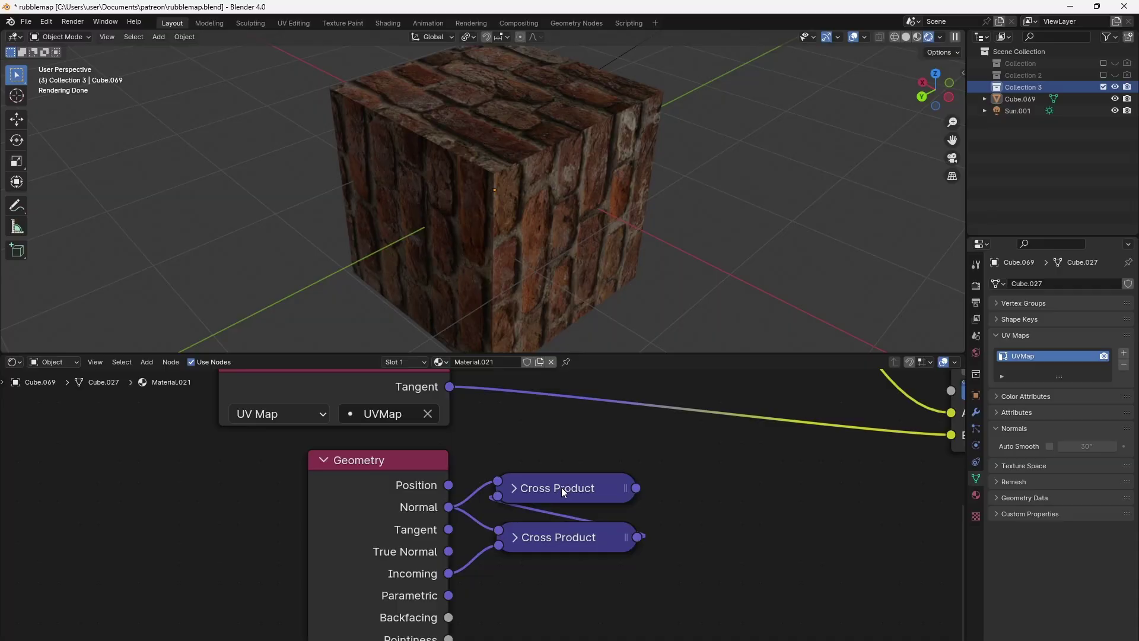
# Duplicate the top Cross Product and wire Geometry Normal and UV Map Tangent into it.
pyautogui.click(561, 488)
pyautogui.hotkey('shift', 'd')
pyautogui.click(543, 453)
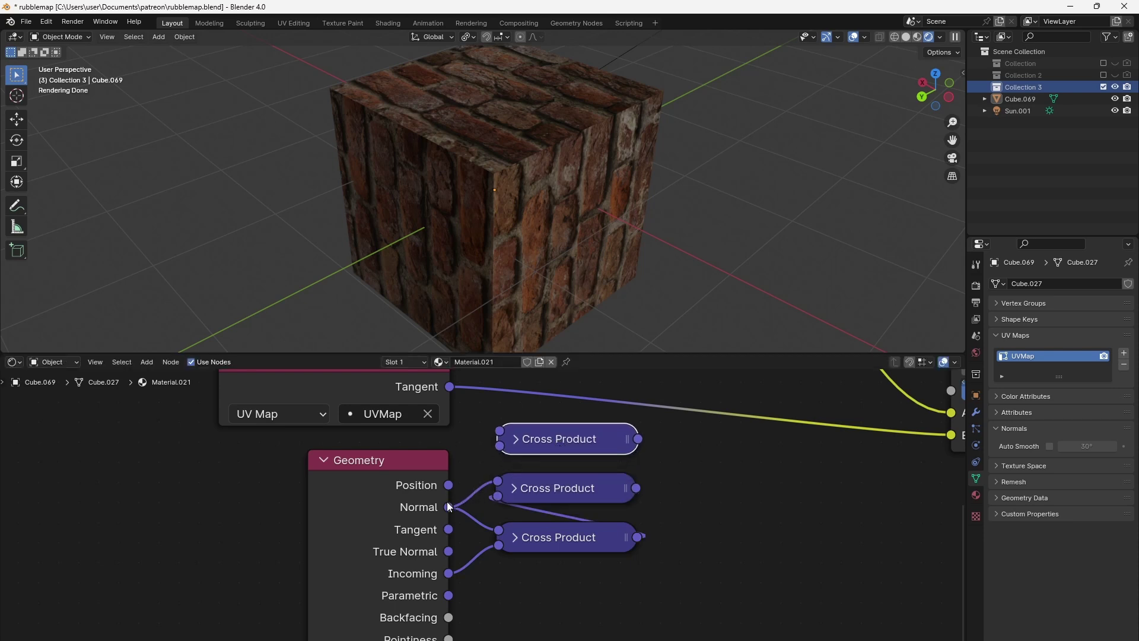
pyautogui.moveTo(448, 507); pyautogui.dragTo(493, 432)
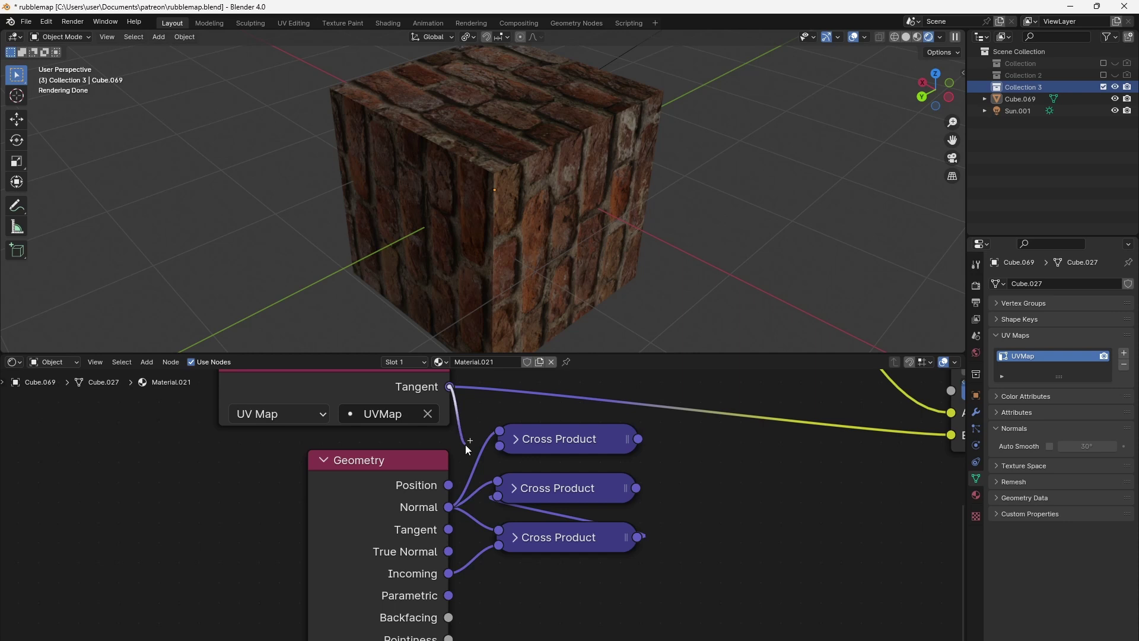
pyautogui.moveTo(449, 387); pyautogui.dragTo(501, 447)
# Space the three Cross Product nodes apart by shifting the lower pair down.
pyautogui.moveTo(568, 437); pyautogui.dragTo(568, 426)
pyautogui.scroll(-2, 699, 514)
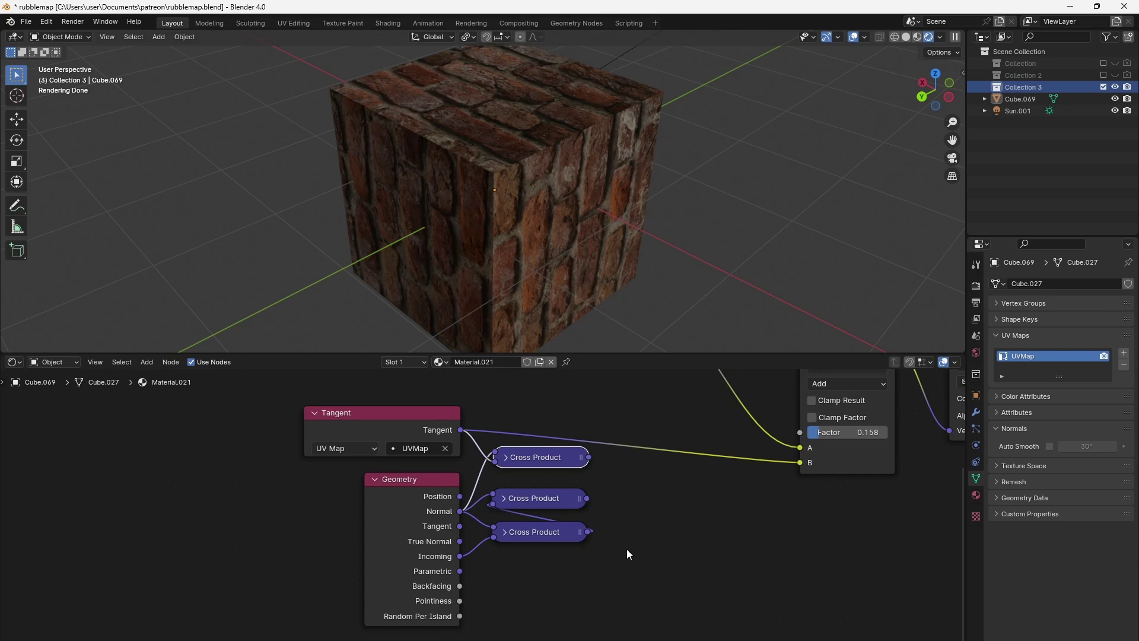
pyautogui.keyDown('shift'); pyautogui.moveTo(610, 557); pyautogui.dragTo(513, 465); pyautogui.keyUp('shift')
pyautogui.click(629, 495)
pyautogui.moveTo(630, 494); pyautogui.dragTo(537, 567)
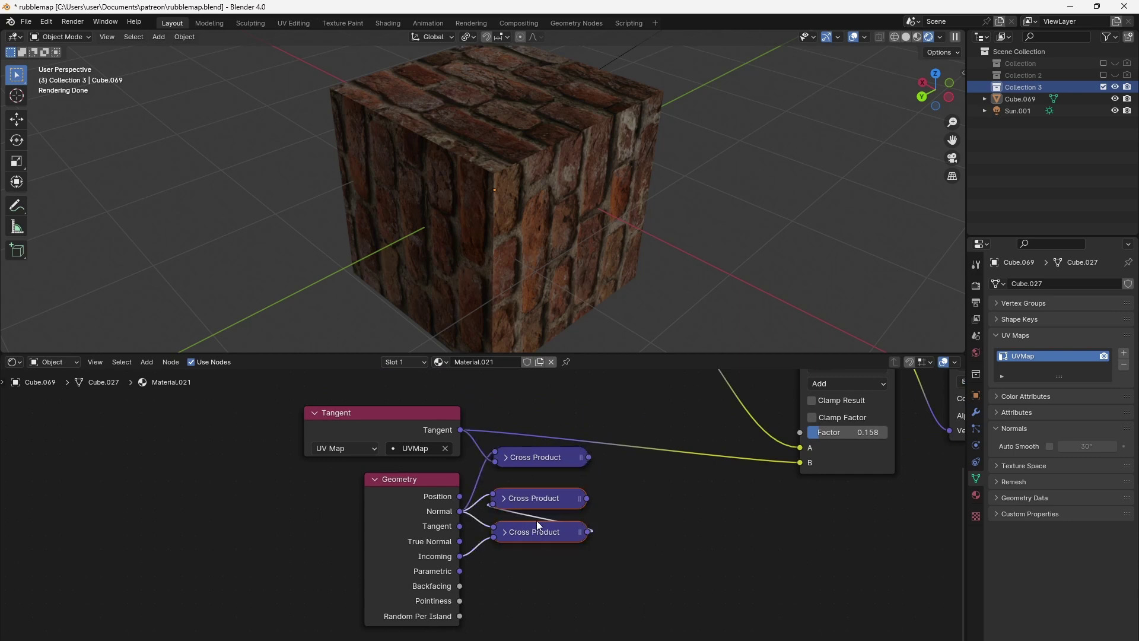
pyautogui.moveTo(537, 525); pyautogui.dragTo(537, 536)
pyautogui.click(542, 458)
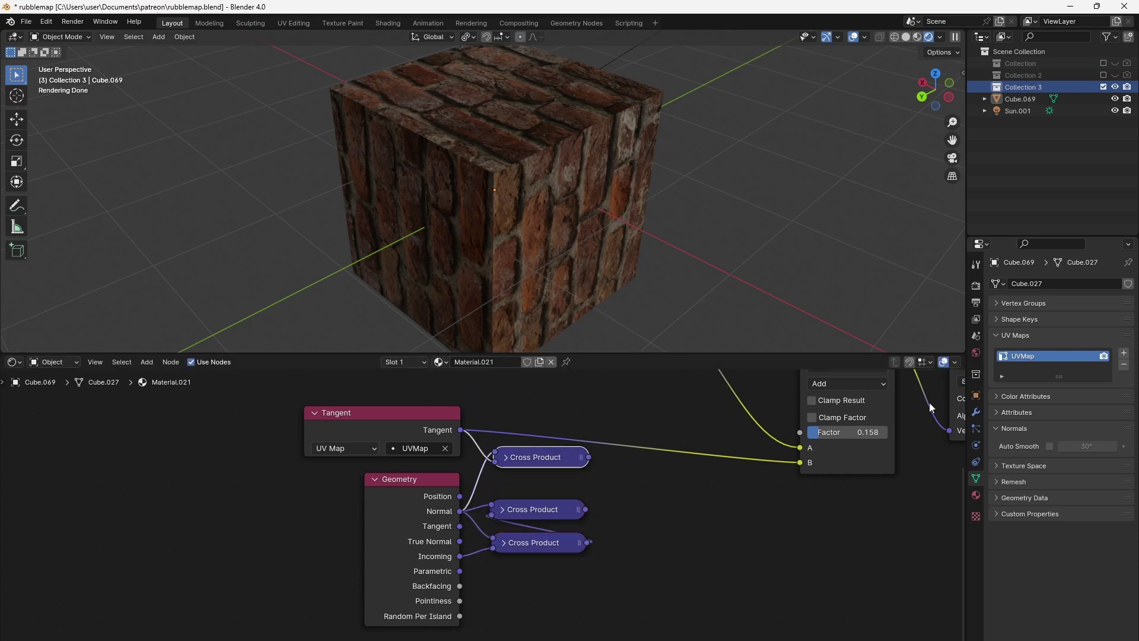
# Label the Normal-and-Tangent Cross Product node 'Bitangent' in the Node side panel.
pyautogui.press('n')
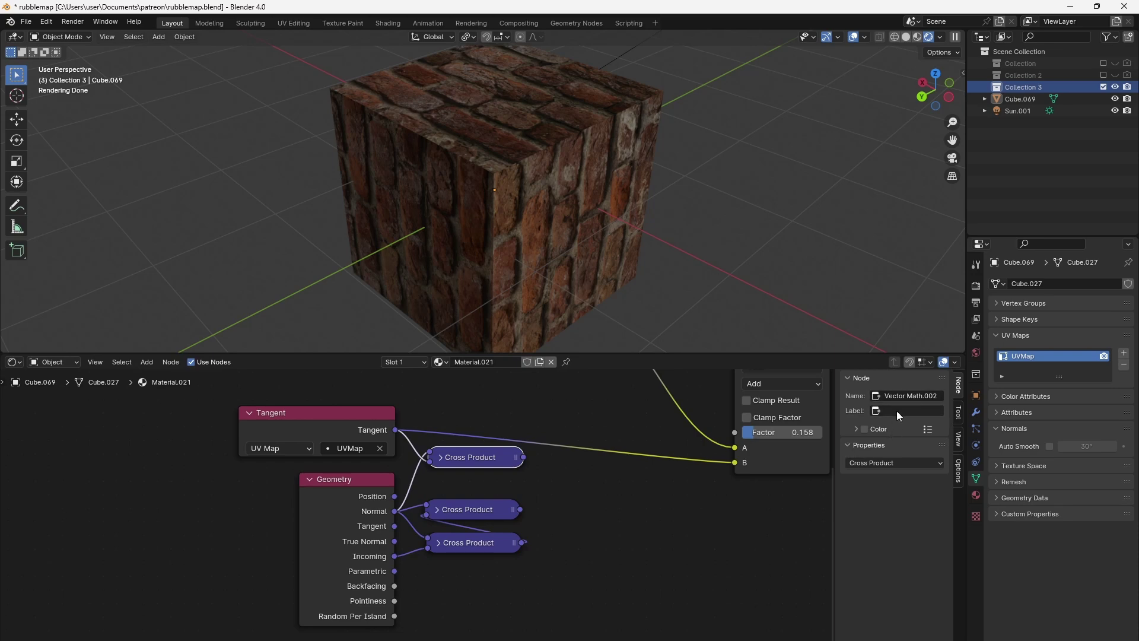
pyautogui.click(898, 411)
pyautogui.write('Bitangent')
pyautogui.moveTo(498, 457); pyautogui.dragTo(495, 463)
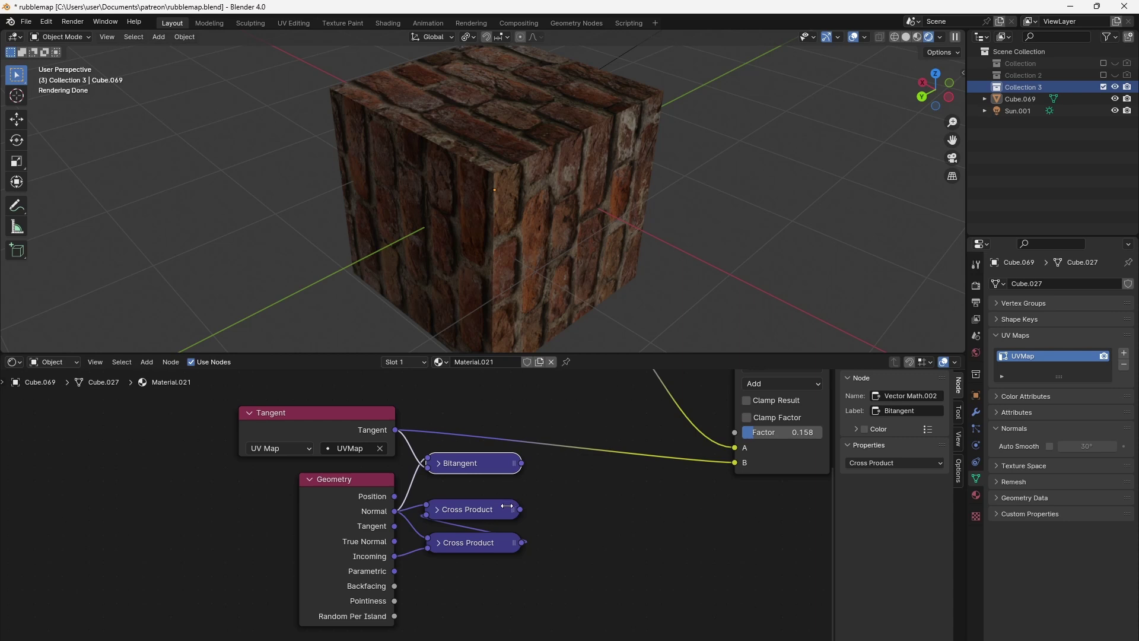
# Duplicate the middle Cross Product node, place it to the right, and expand it.
pyautogui.click(472, 511)
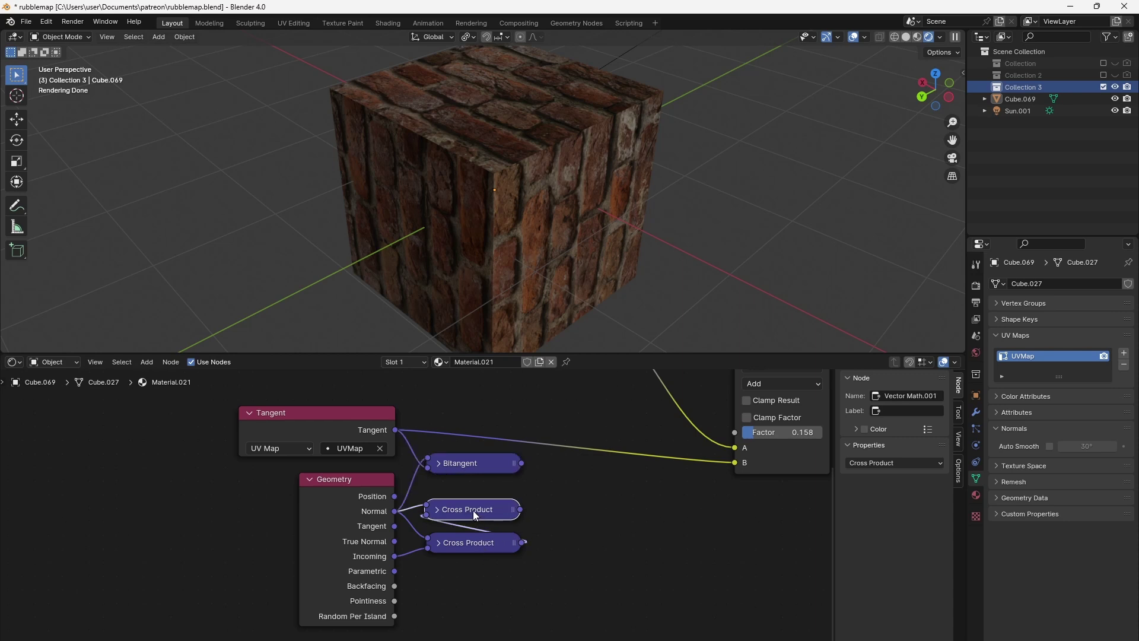
pyautogui.hotkey('shift', 'd')
pyautogui.click(621, 516)
pyautogui.click(586, 517)
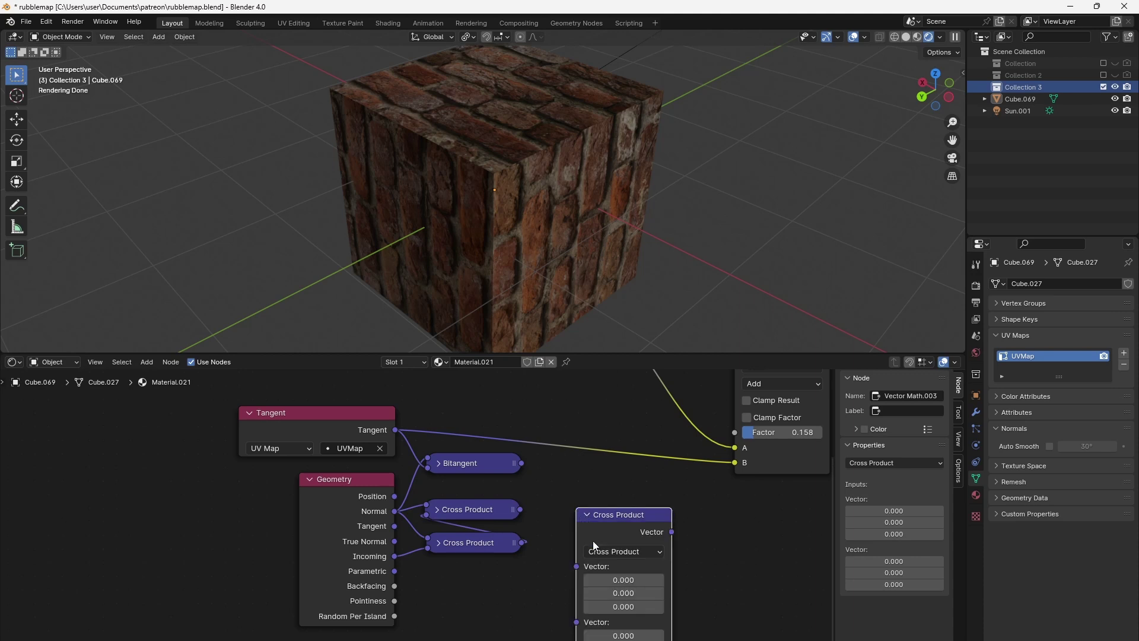
# Change the copy to Dot Product, collapse it, and make three Dot Product nodes in total.
pyautogui.click(603, 552)
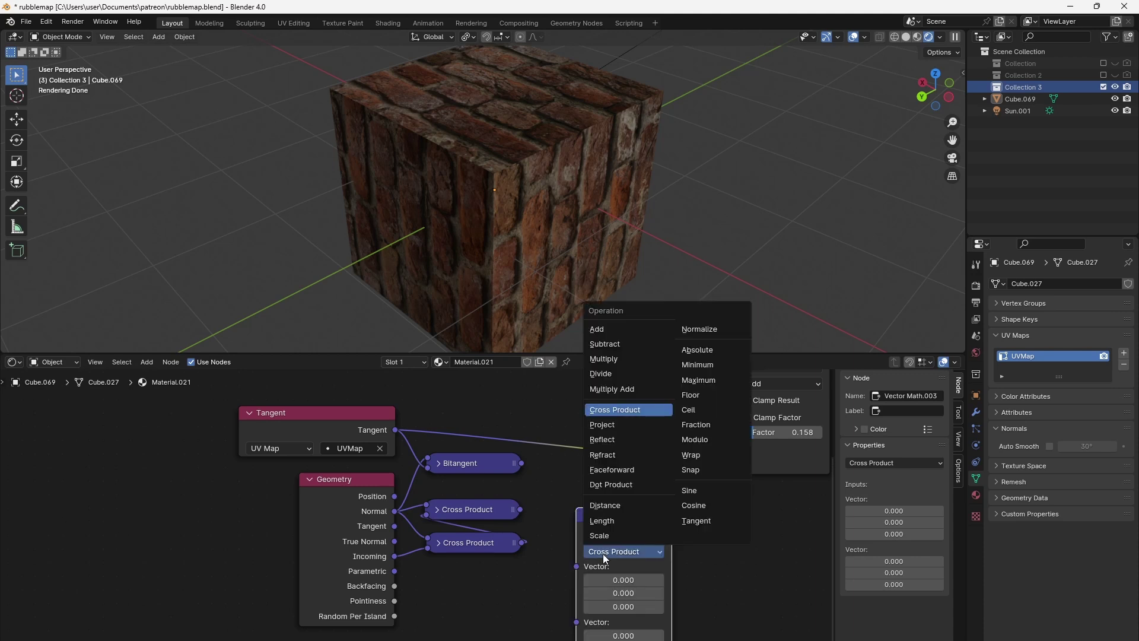
pyautogui.click(611, 484)
pyautogui.click(587, 515)
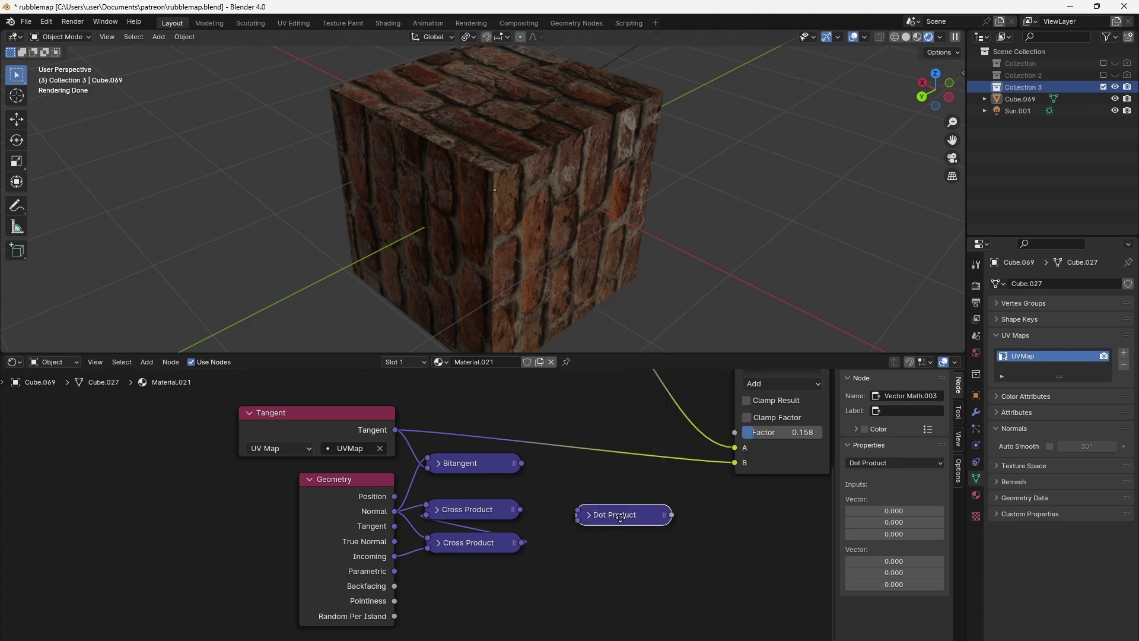
pyautogui.moveTo(615, 523); pyautogui.dragTo(605, 499)
pyautogui.hotkey('shift', 'd')
pyautogui.click(611, 526)
pyautogui.hotkey('shift', 'd')
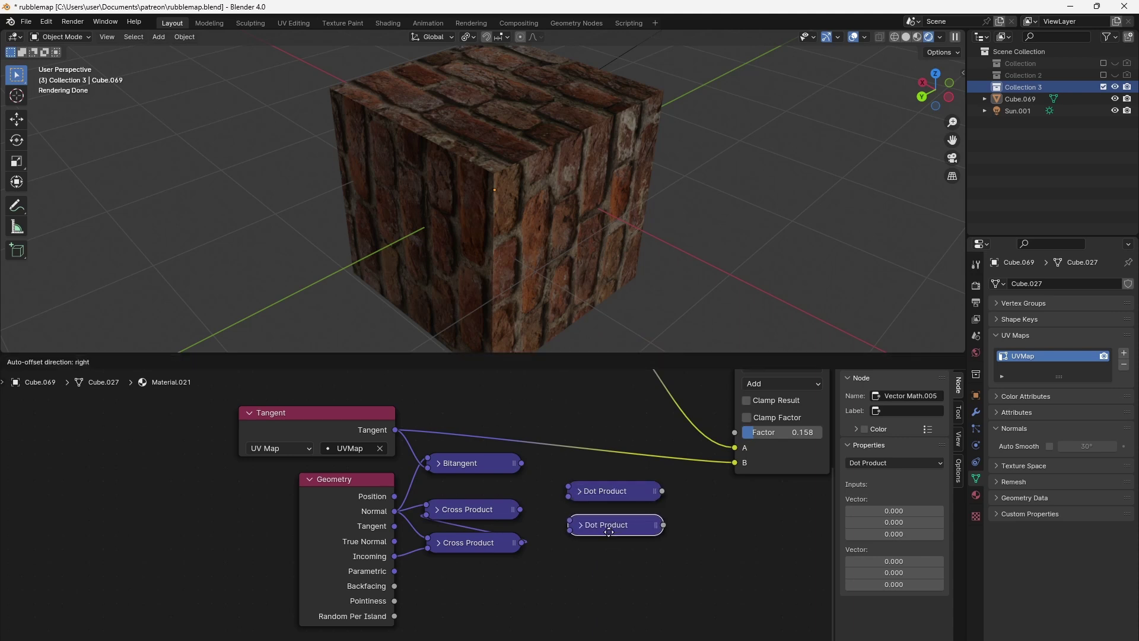
pyautogui.click(606, 609)
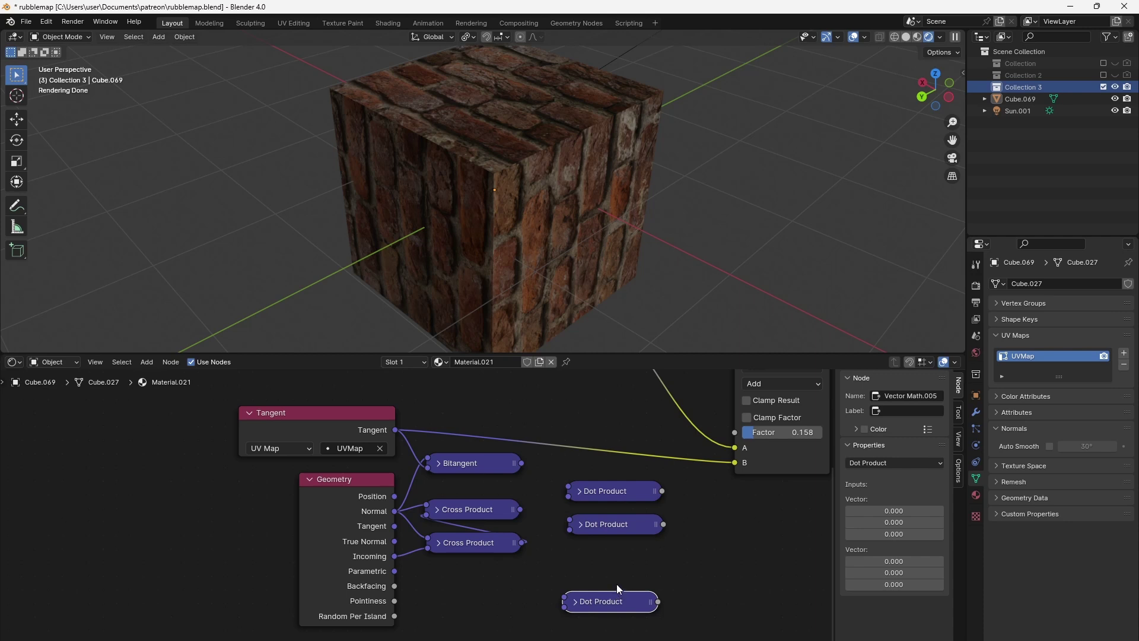
# Dot Tangent and Bitangent each with the Cross Product result in the top two Dot Products.
pyautogui.moveTo(394, 430); pyautogui.dragTo(611, 429)
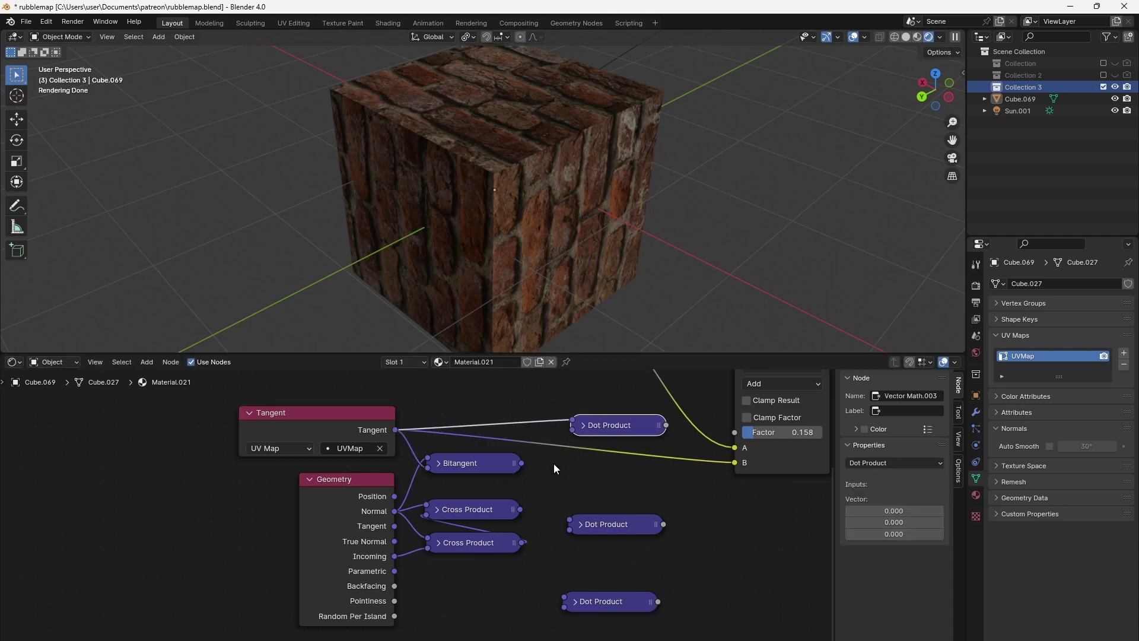
pyautogui.moveTo(521, 509); pyautogui.dragTo(571, 431)
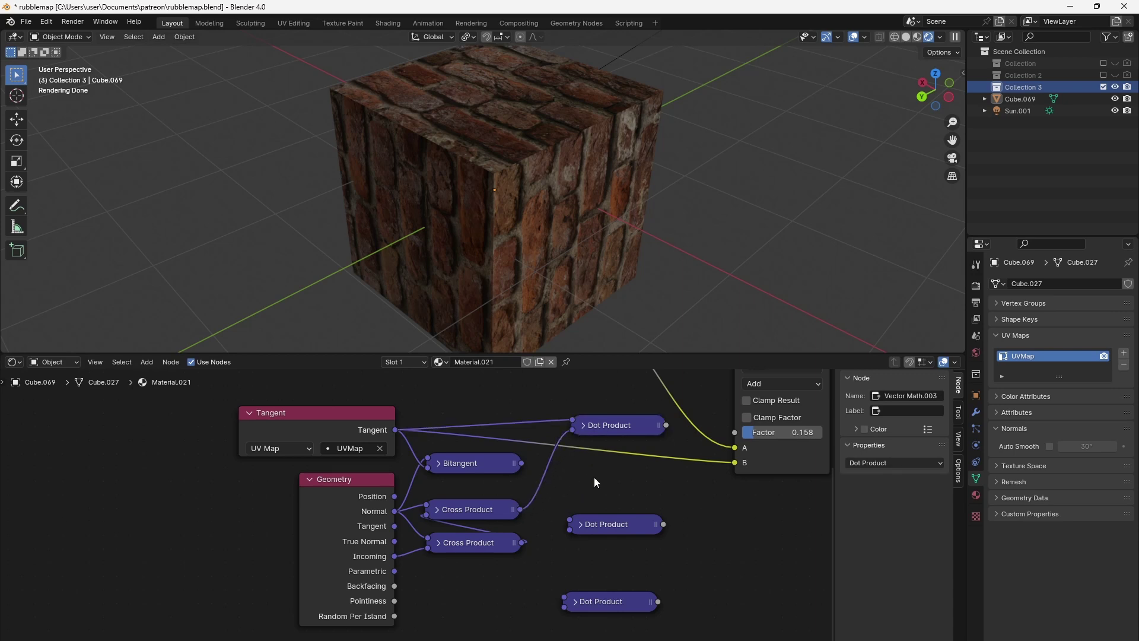
pyautogui.moveTo(607, 525); pyautogui.dragTo(613, 487)
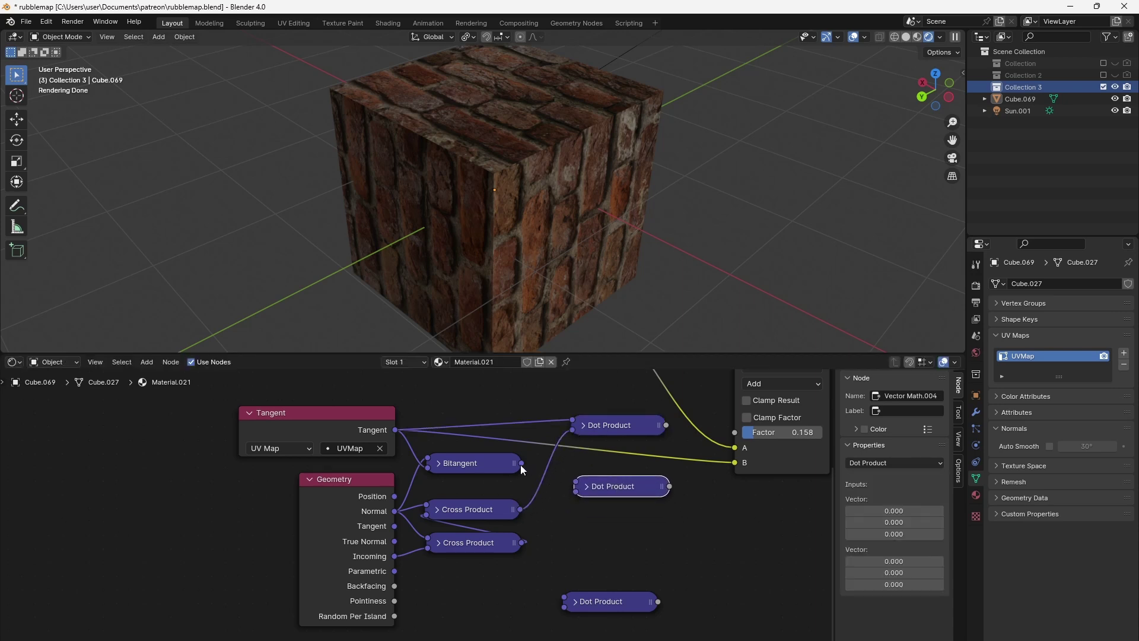
pyautogui.moveTo(521, 463); pyautogui.dragTo(576, 482)
pyautogui.moveTo(520, 509); pyautogui.dragTo(606, 499)
pyautogui.moveTo(628, 431); pyautogui.dragTo(618, 472)
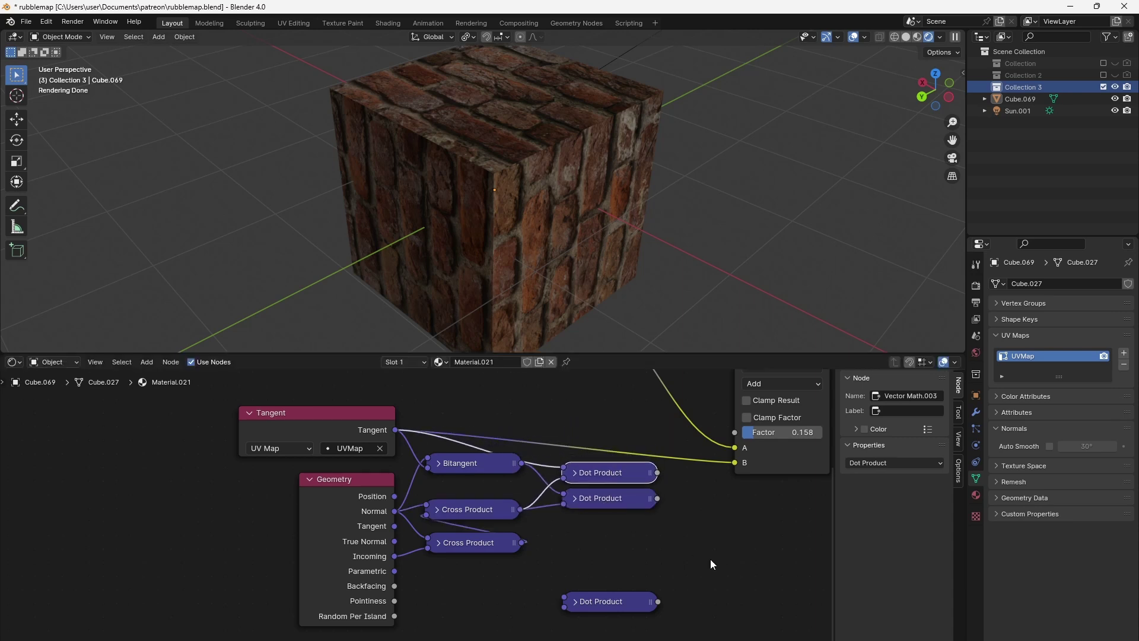
# Add a Combine XYZ node taking the two Dot Product results as X and Y.
pyautogui.hotkey('shift', 'a')
pyautogui.moveTo(708, 559)
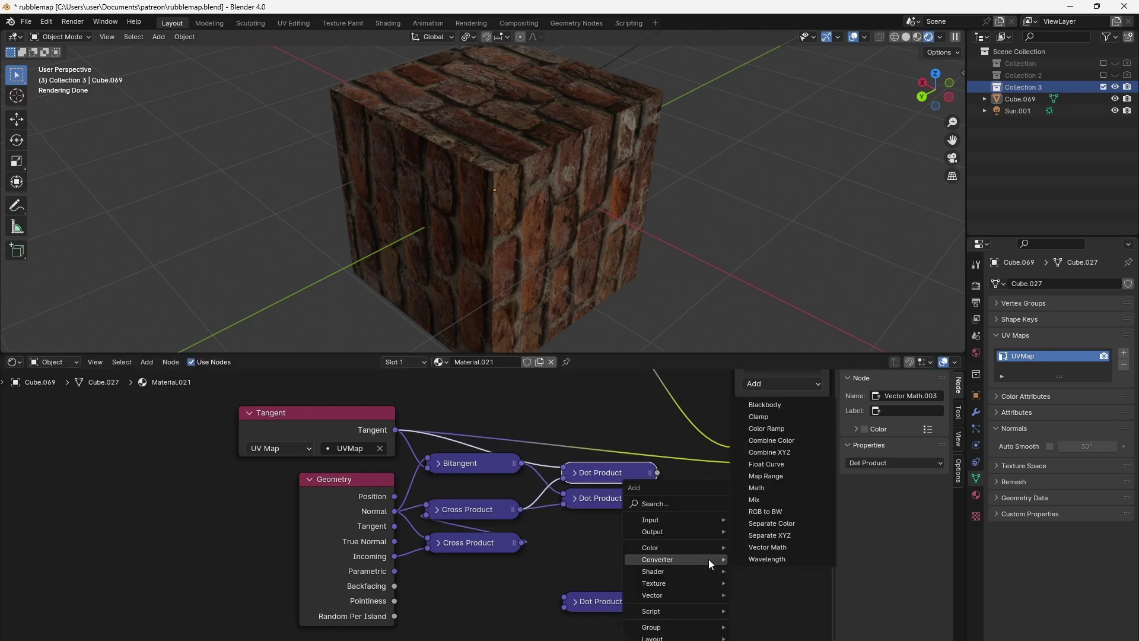
pyautogui.click(799, 449)
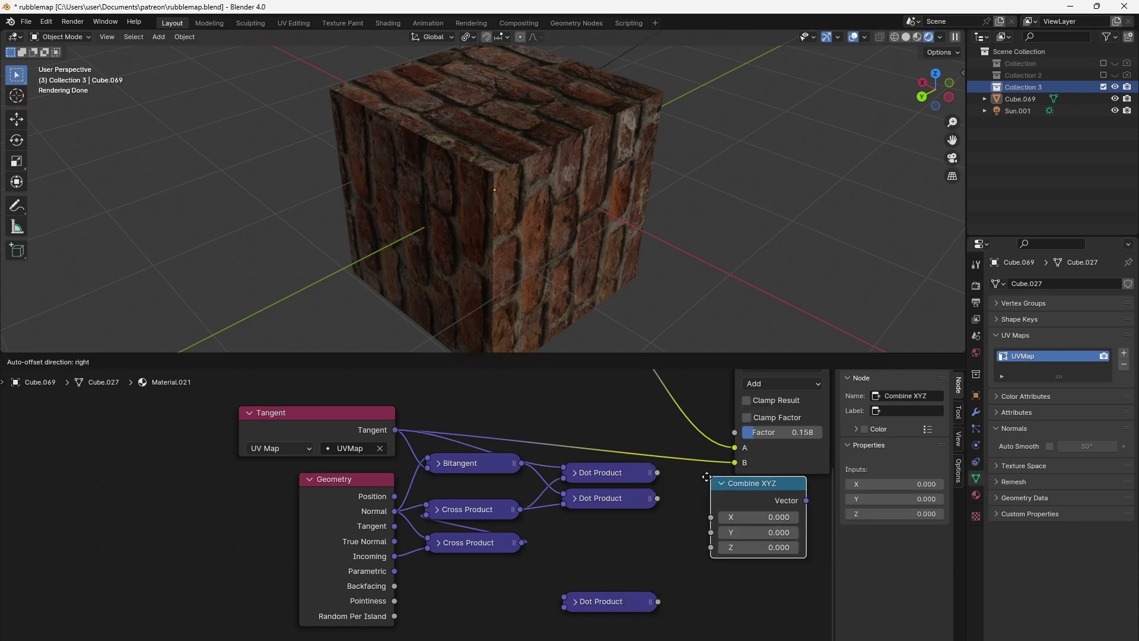
pyautogui.click(675, 484)
pyautogui.click(652, 474)
pyautogui.moveTo(657, 472); pyautogui.dragTo(586, 462)
pyautogui.press('g')
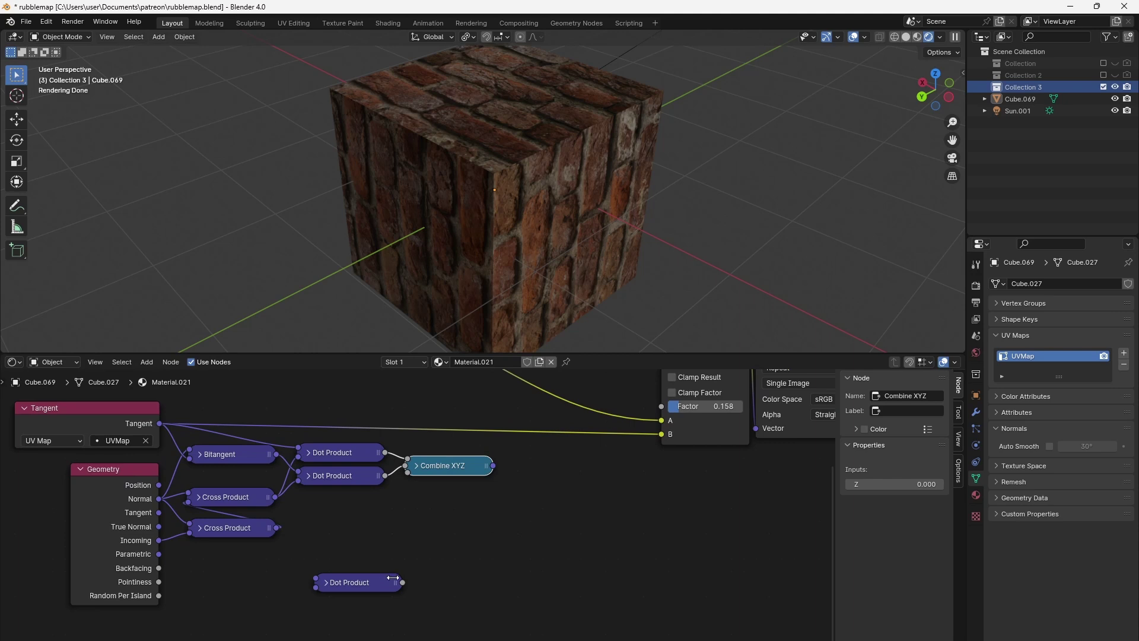
# Dot the Geometry Normal with Incoming in the third Dot Product, then duplicate it.
pyautogui.click(367, 583)
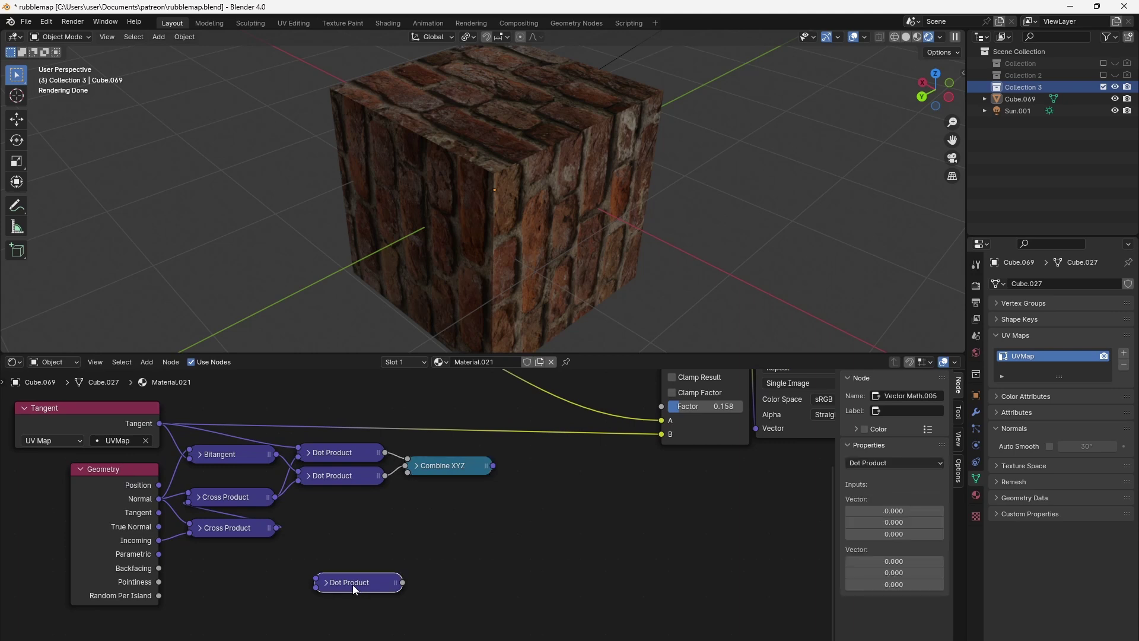
pyautogui.moveTo(352, 584); pyautogui.dragTo(366, 555)
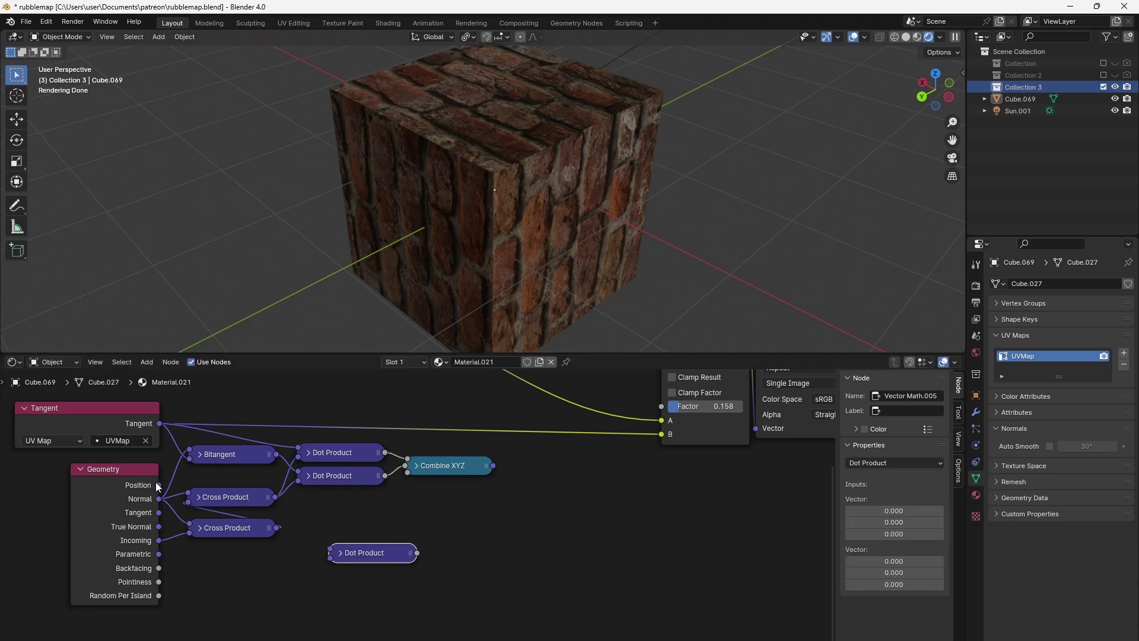
pyautogui.moveTo(159, 498); pyautogui.dragTo(330, 554)
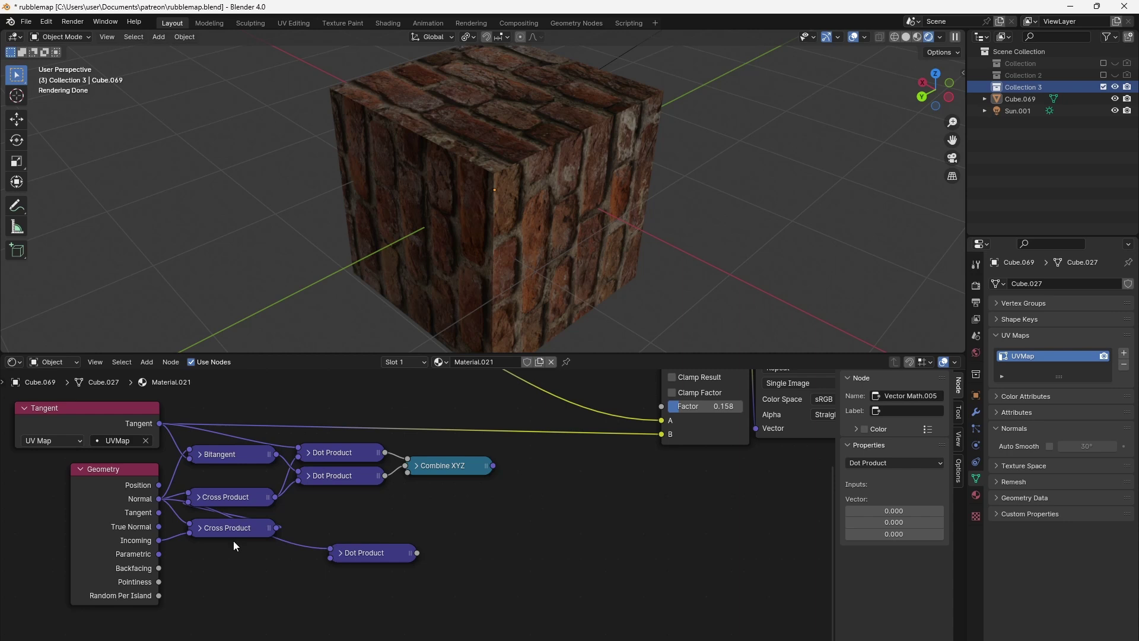
pyautogui.moveTo(159, 540); pyautogui.dragTo(441, 507)
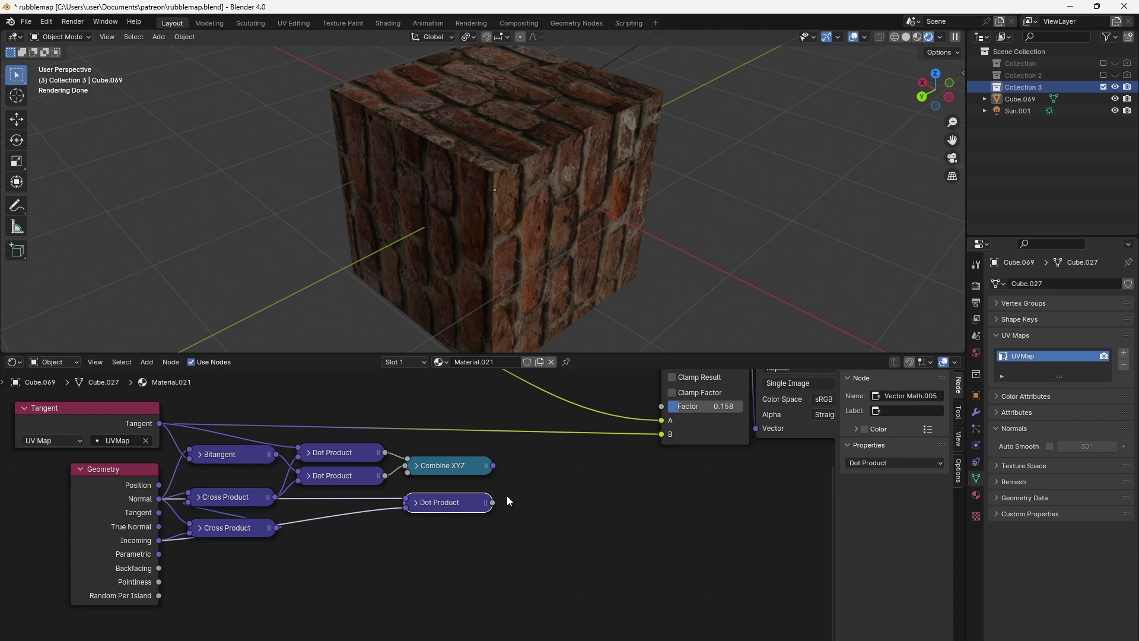
pyautogui.hotkey('shift', 'd')
# Make the copy a Divide node splitting the Combine XYZ vector by the Normal·Incoming Dot Product.
pyautogui.click(625, 512)
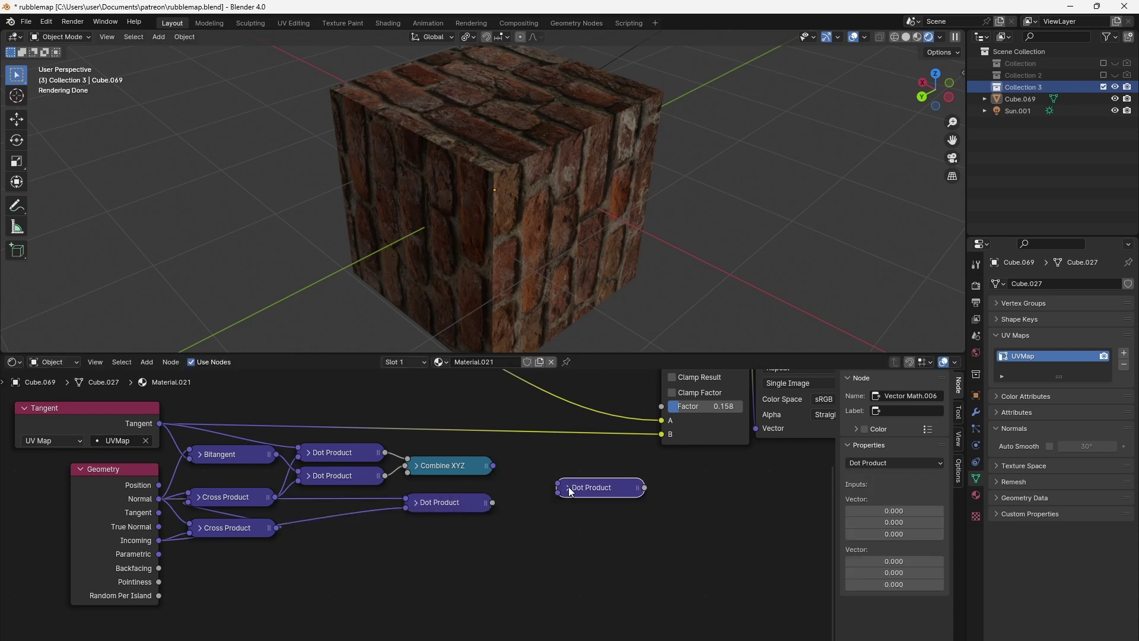
pyautogui.click(564, 488)
pyautogui.click(582, 520)
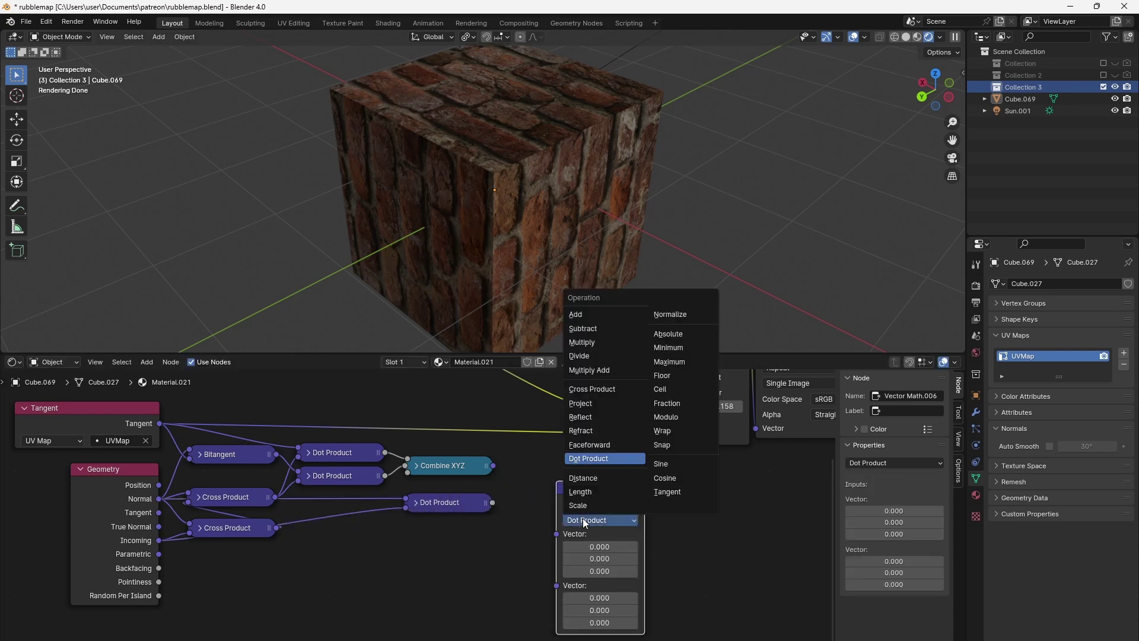
pyautogui.click(606, 358)
pyautogui.click(491, 467)
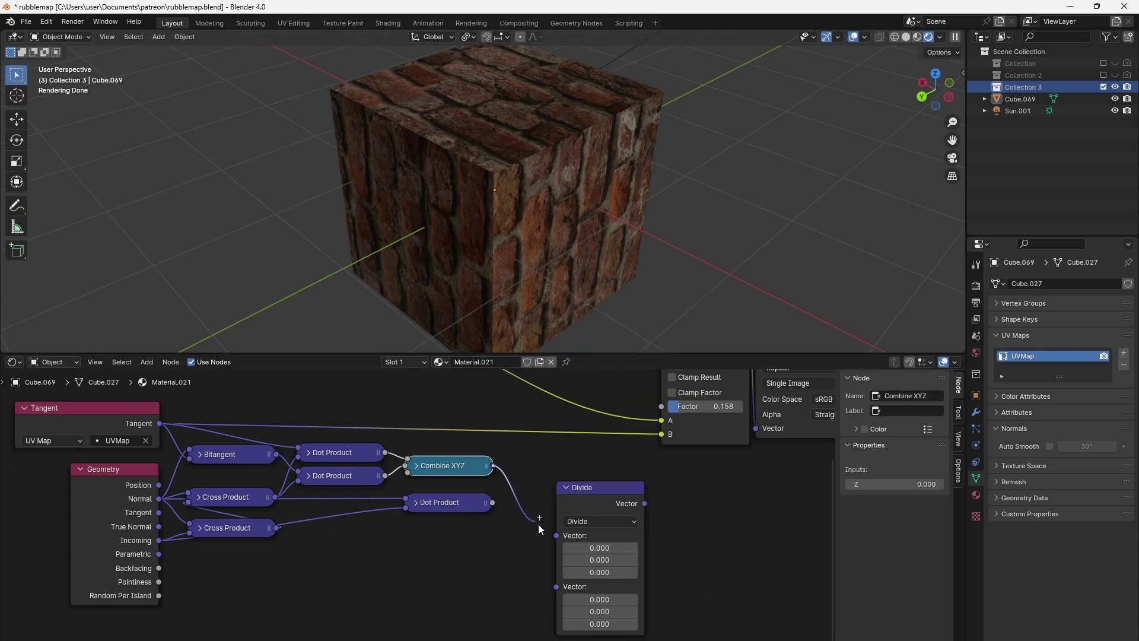
pyautogui.moveTo(538, 525); pyautogui.dragTo(557, 535)
pyautogui.moveTo(492, 503); pyautogui.dragTo(557, 551)
pyautogui.click(566, 487)
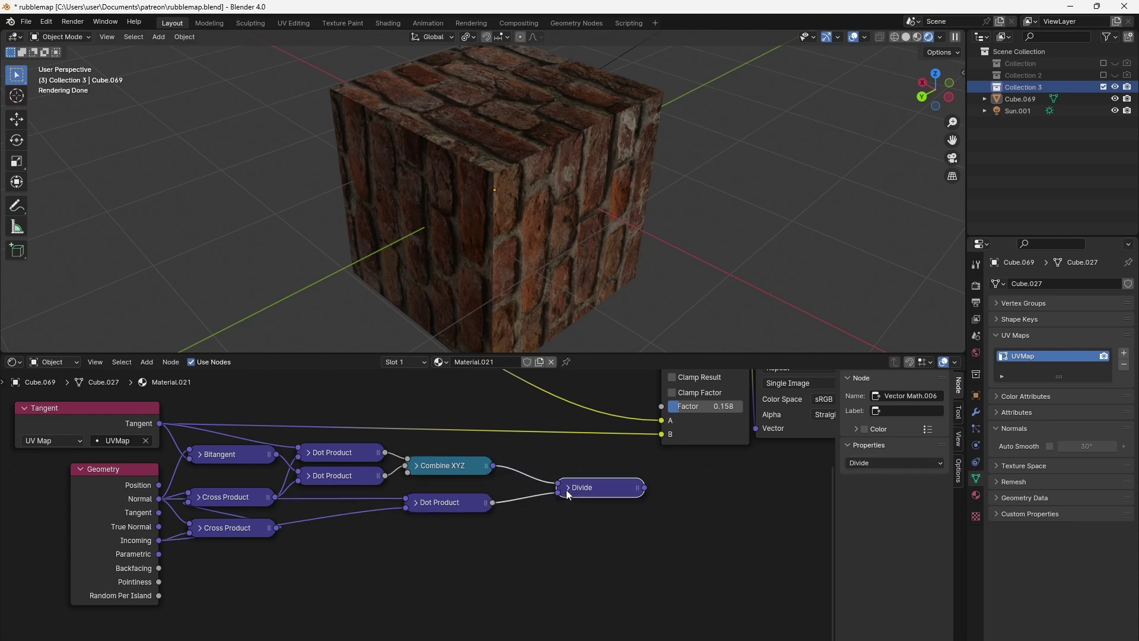
# Plug the Divide result into the Add node's B input and view the cube face-on.
pyautogui.moveTo(599, 489); pyautogui.dragTo(562, 485)
pyautogui.moveTo(636, 475); pyautogui.dragTo(577, 578, button='middle')
pyautogui.moveTo(548, 586); pyautogui.dragTo(641, 510)
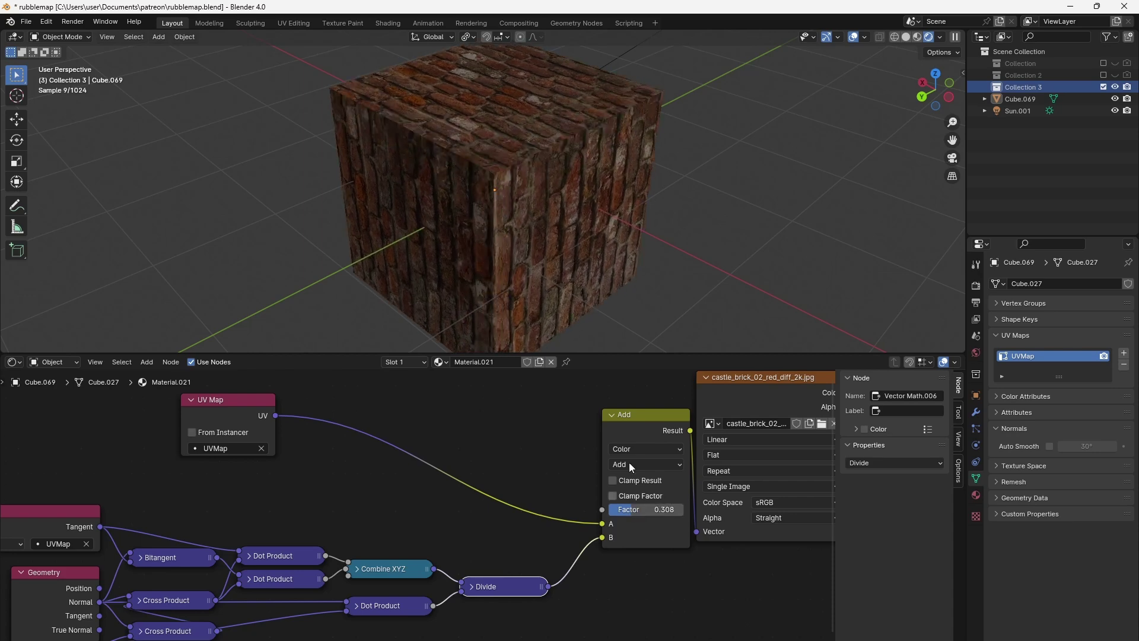
pyautogui.moveTo(504, 256); pyautogui.dragTo(534, 279, button='middle')
# Nudge the Add node left and pack the tangent-space vector math nodes into NodeGroup.002.
pyautogui.scroll(-3, 537, 467)
pyautogui.moveTo(554, 456); pyautogui.dragTo(535, 472)
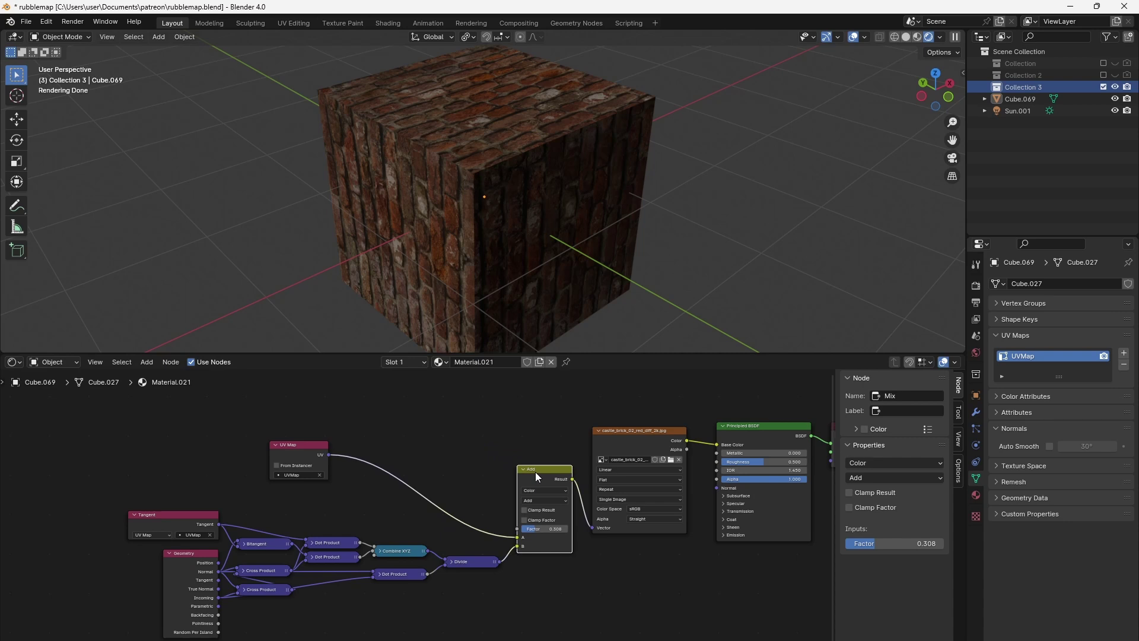
pyautogui.moveTo(556, 609); pyautogui.dragTo(170, 506)
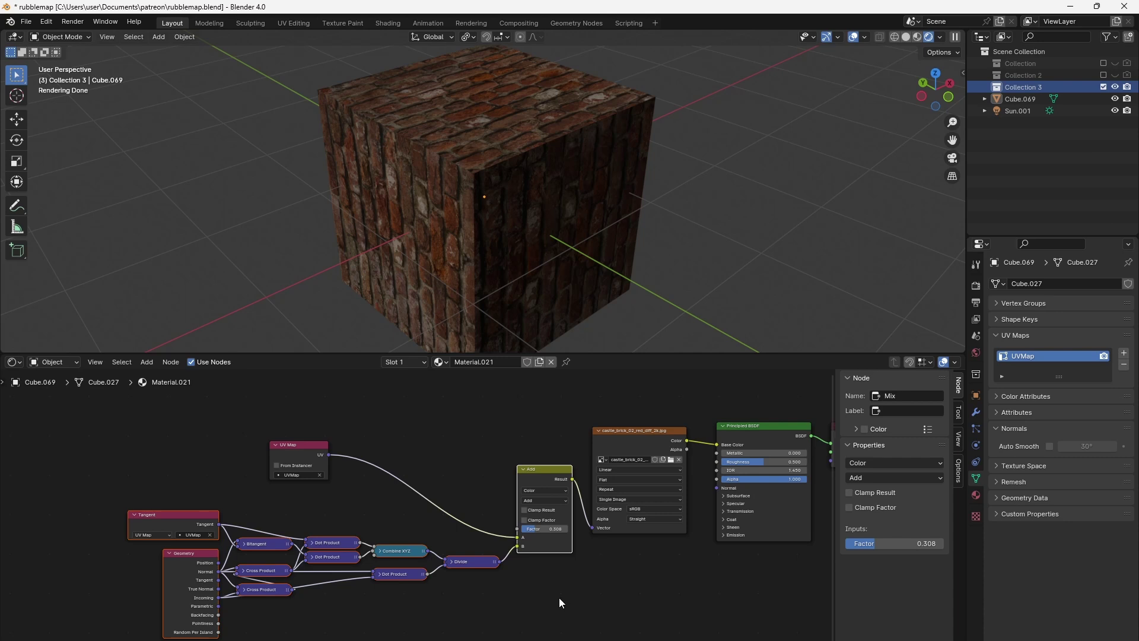
pyautogui.hotkey('ctrl', 'g')
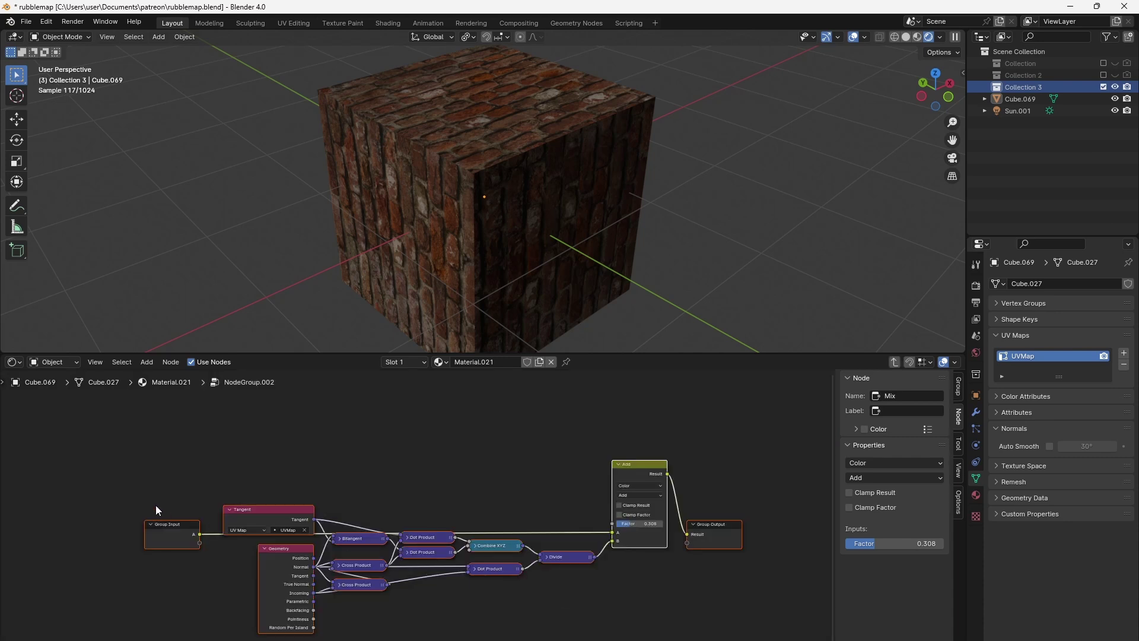
# Expose the Add node's Factor as a group input, with Group Input placed beside Add.
pyautogui.click(160, 529)
pyautogui.moveTo(159, 535); pyautogui.dragTo(547, 492)
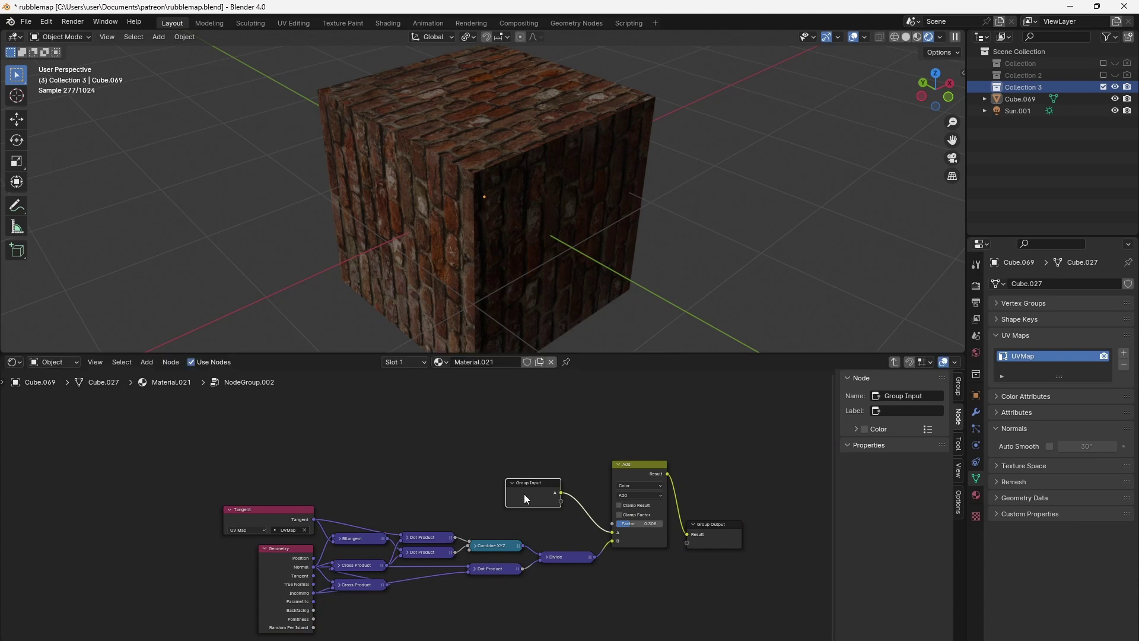
pyautogui.moveTo(612, 523); pyautogui.dragTo(557, 501)
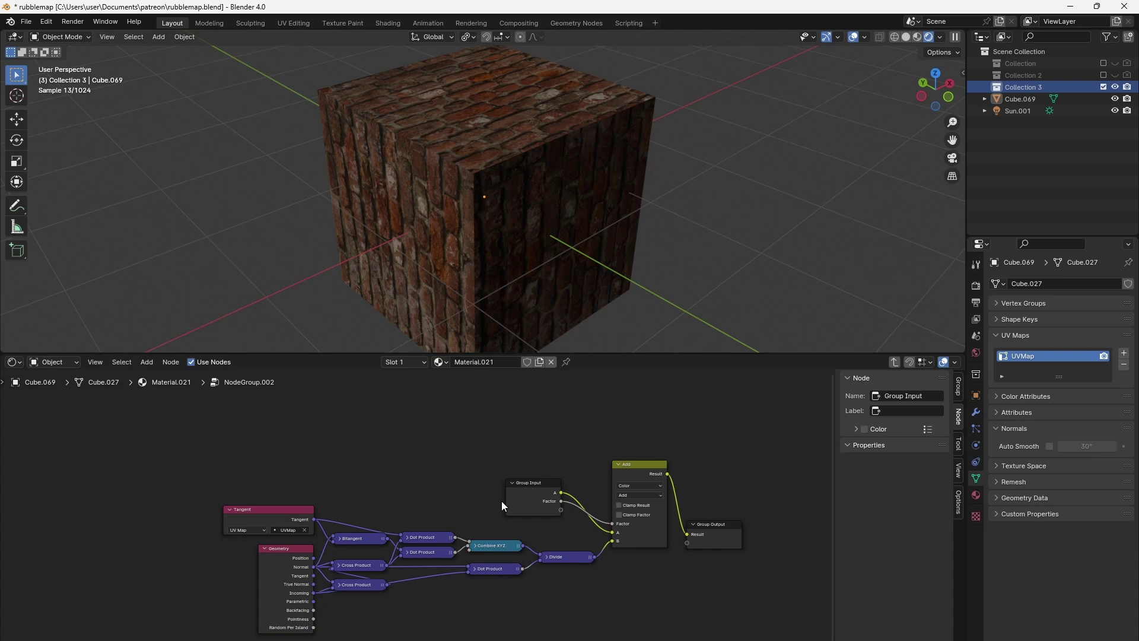
# Return to the material and place NodeGroup.002 near the UV Map node.
pyautogui.press('Tab')
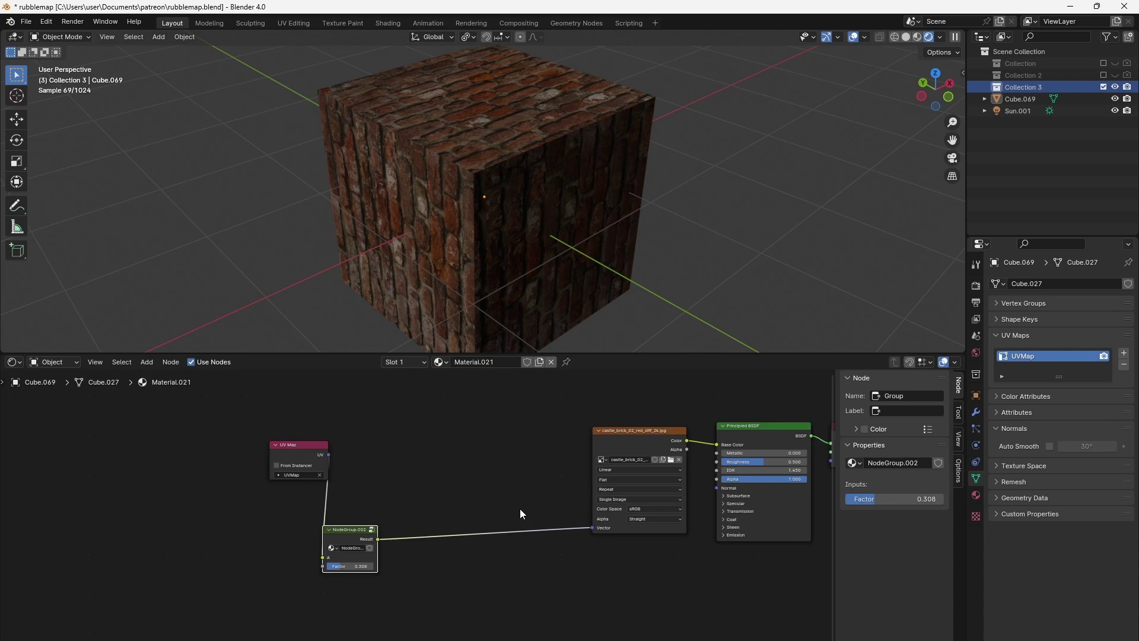
pyautogui.moveTo(340, 529); pyautogui.dragTo(388, 435)
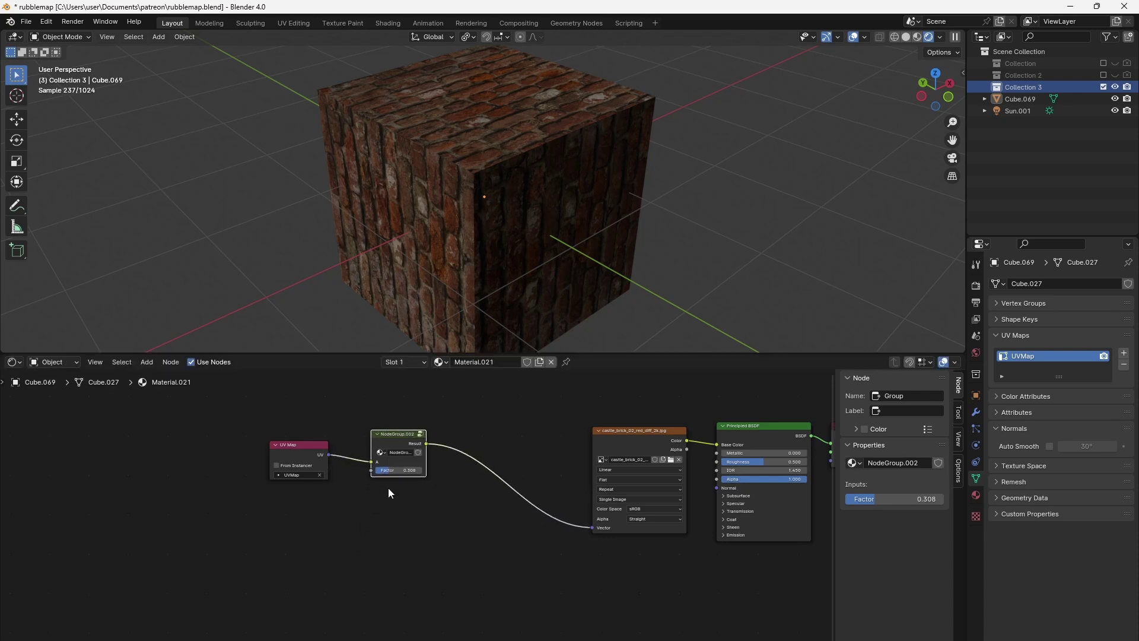
pyautogui.scroll(3, 391, 497)
pyautogui.moveTo(432, 526); pyautogui.dragTo(389, 535, button='middle')
pyautogui.press('g')
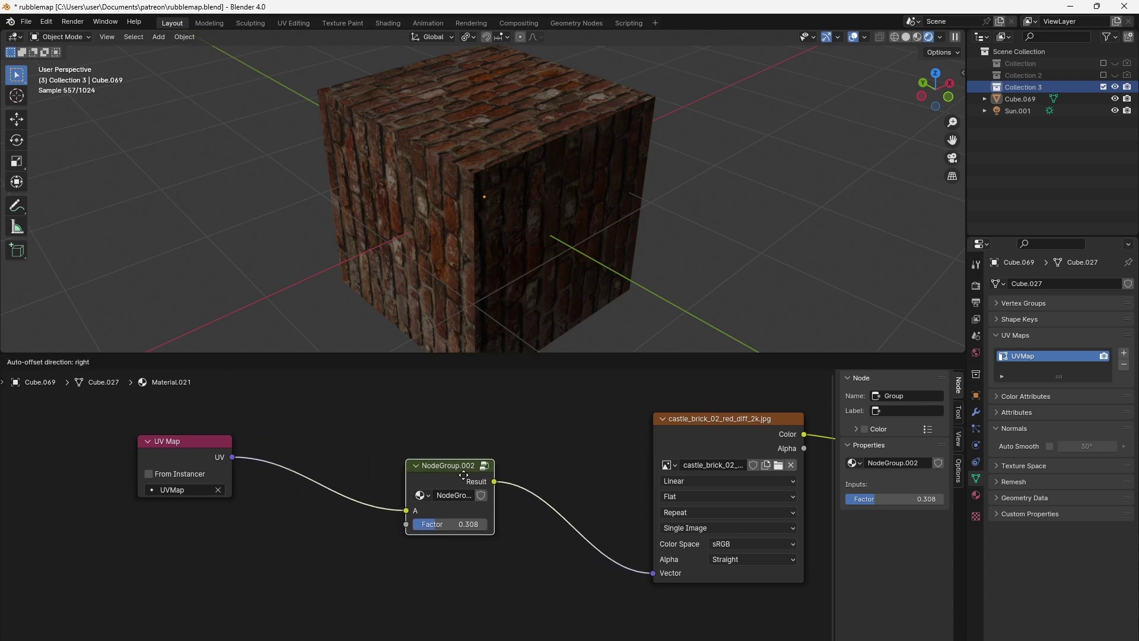
pyautogui.click(509, 543)
pyautogui.click(735, 427)
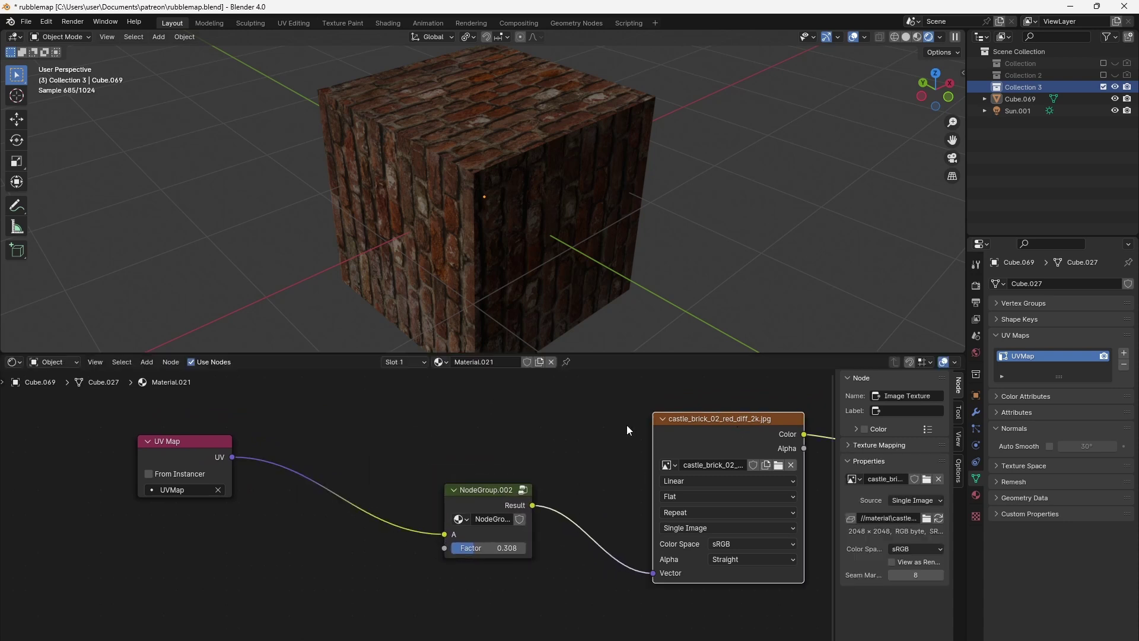
# Add a new Image Texture node above UV Map and feed it the UV Map's UV.
pyautogui.hotkey('shift', 'a')
pyautogui.moveTo(361, 463)
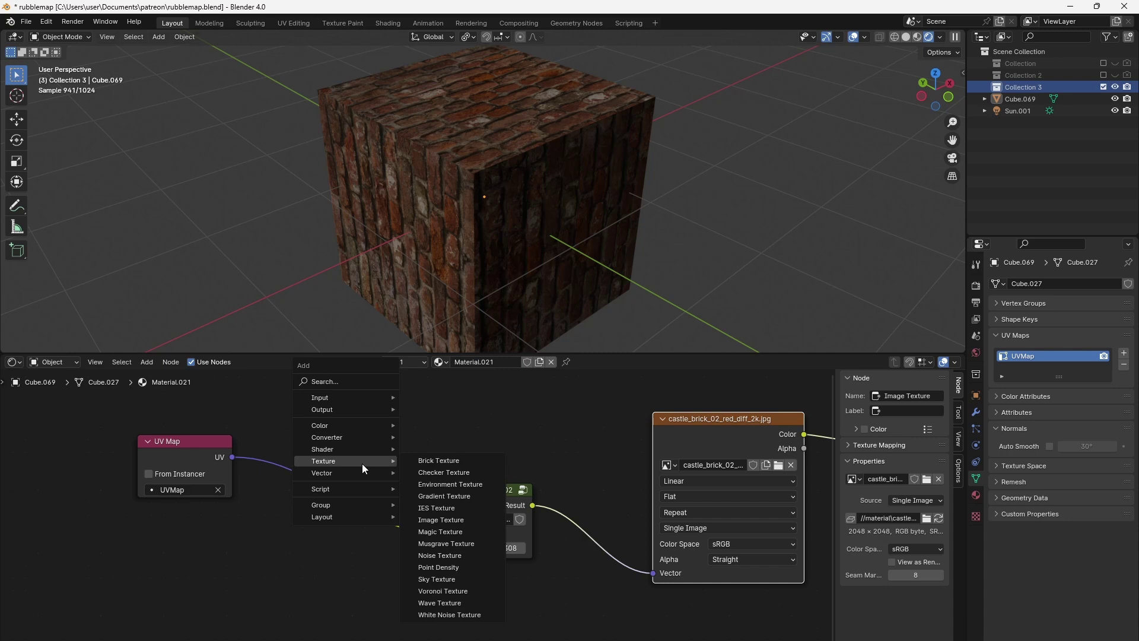
pyautogui.click(455, 523)
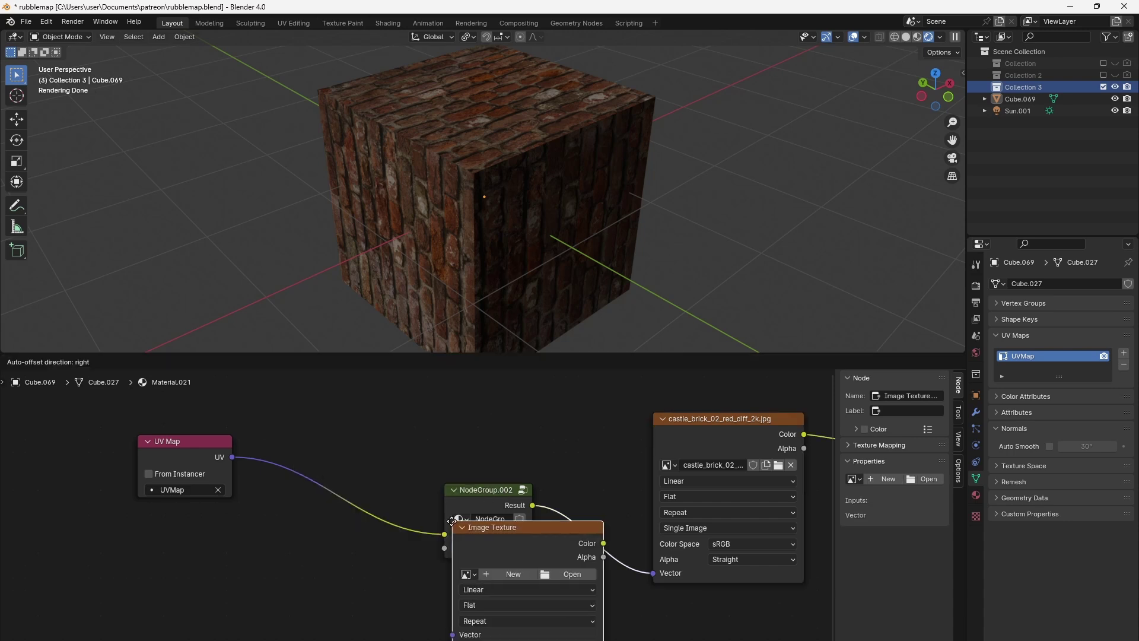
pyautogui.click(290, 544)
pyautogui.scroll(-1, 243, 549)
pyautogui.scroll(-1, 243, 550)
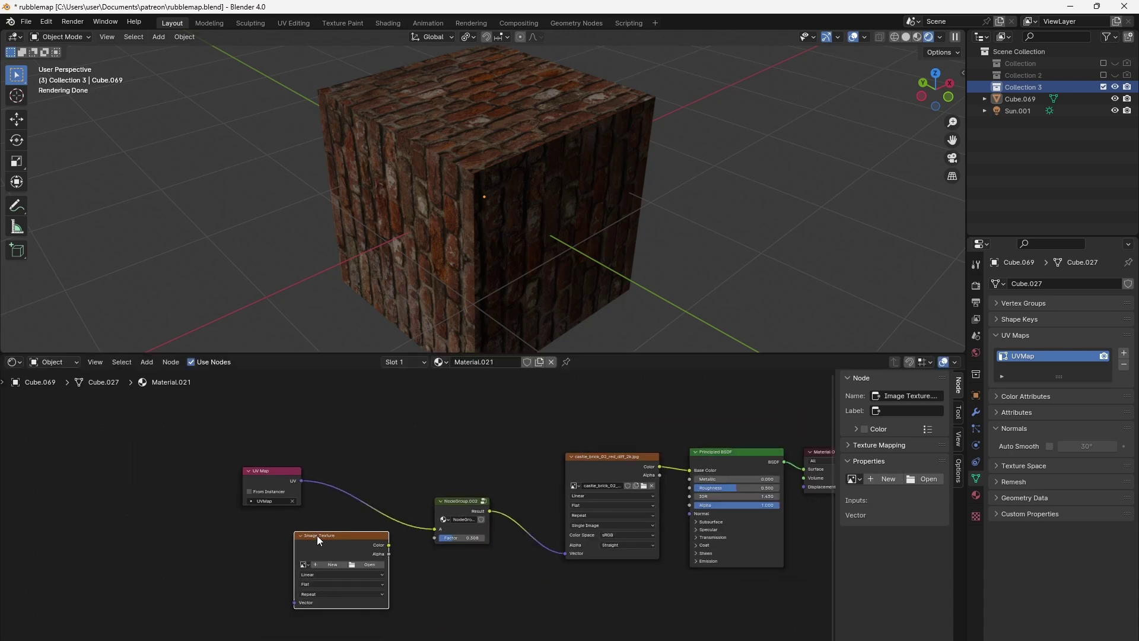
pyautogui.moveTo(316, 537); pyautogui.dragTo(354, 402)
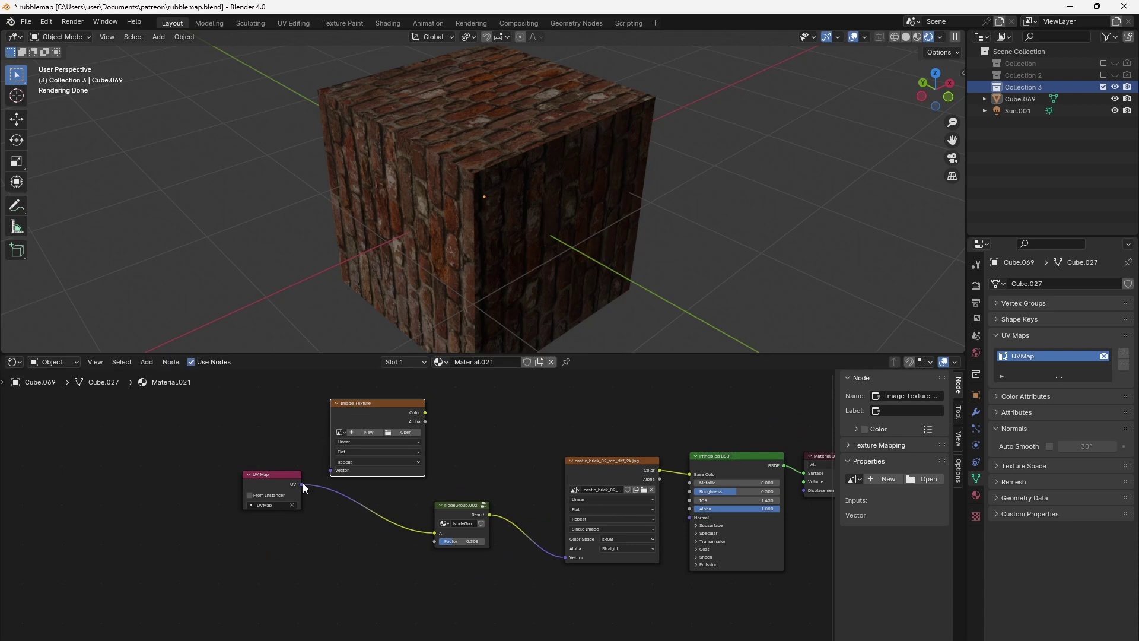
pyautogui.moveTo(302, 483); pyautogui.dragTo(331, 469)
pyautogui.scroll(2, 355, 502)
pyautogui.moveTo(357, 502); pyautogui.dragTo(412, 553, button='middle')
# Load castle_brick_02_red_disp_2k.png, wire its Color into the group's Factor, and collapse the node.
pyautogui.click(439, 441)
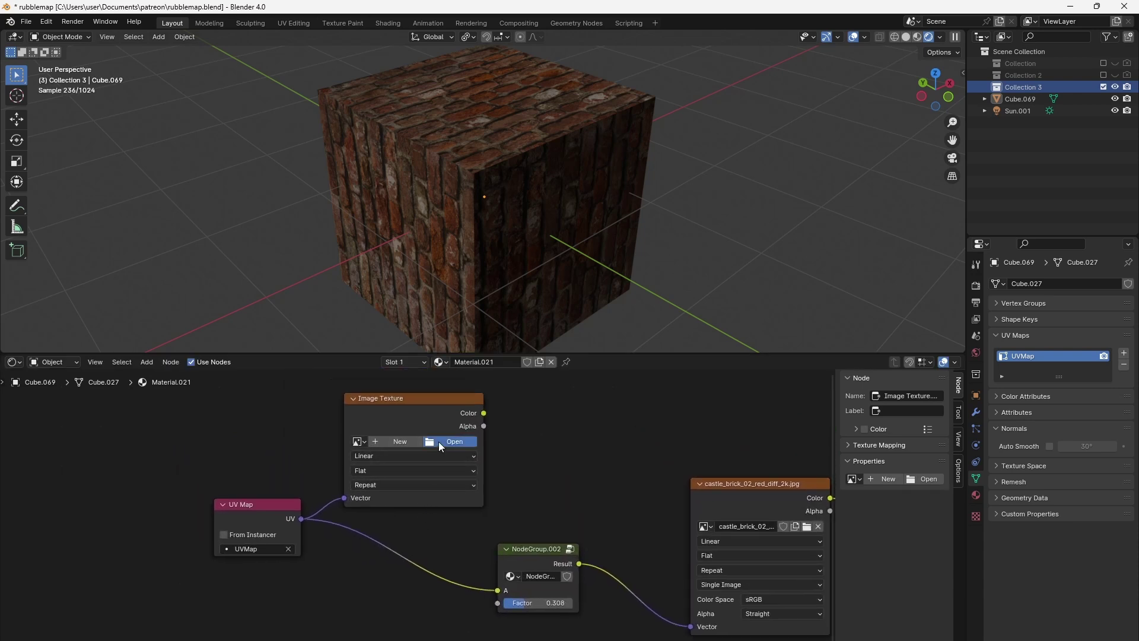
pyautogui.doubleClick(343, 226)
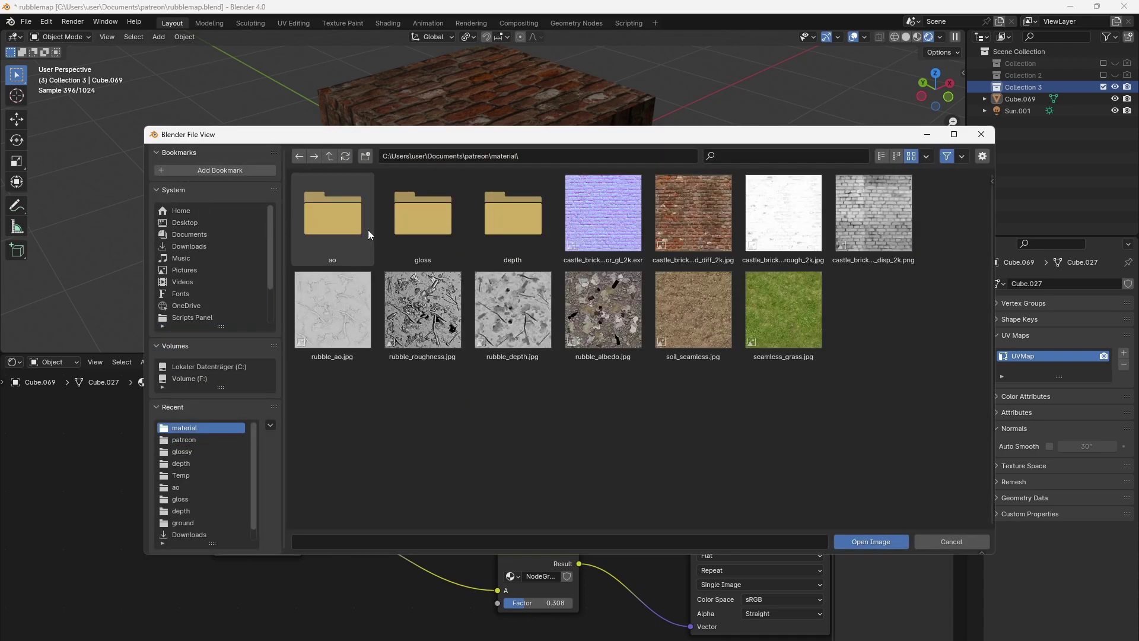
pyautogui.doubleClick(868, 215)
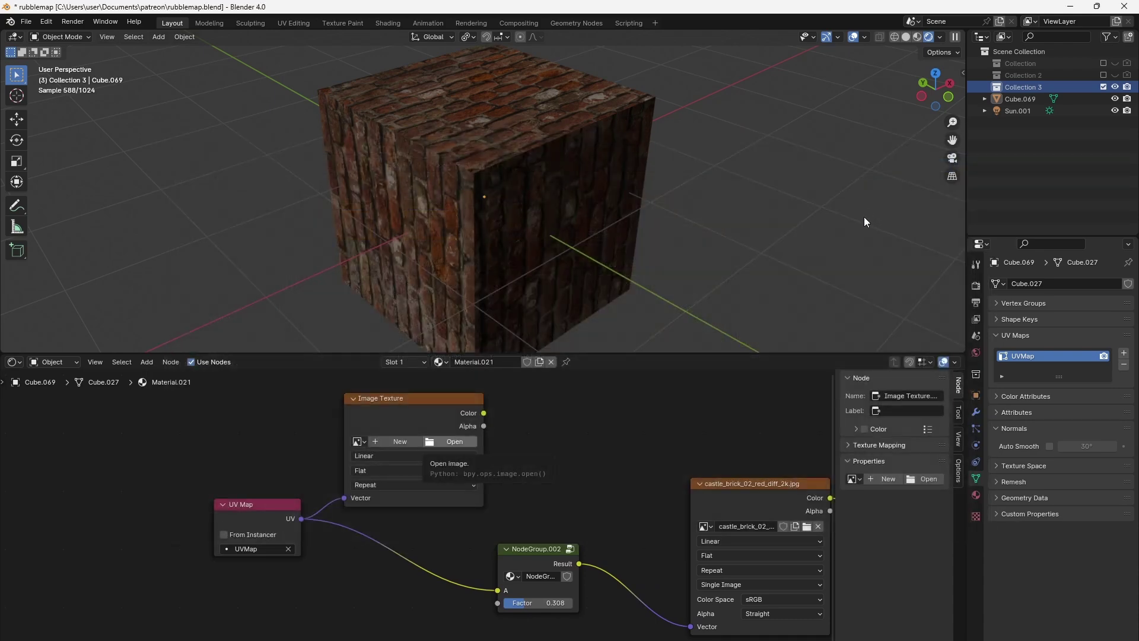
pyautogui.moveTo(530, 550); pyautogui.dragTo(589, 471)
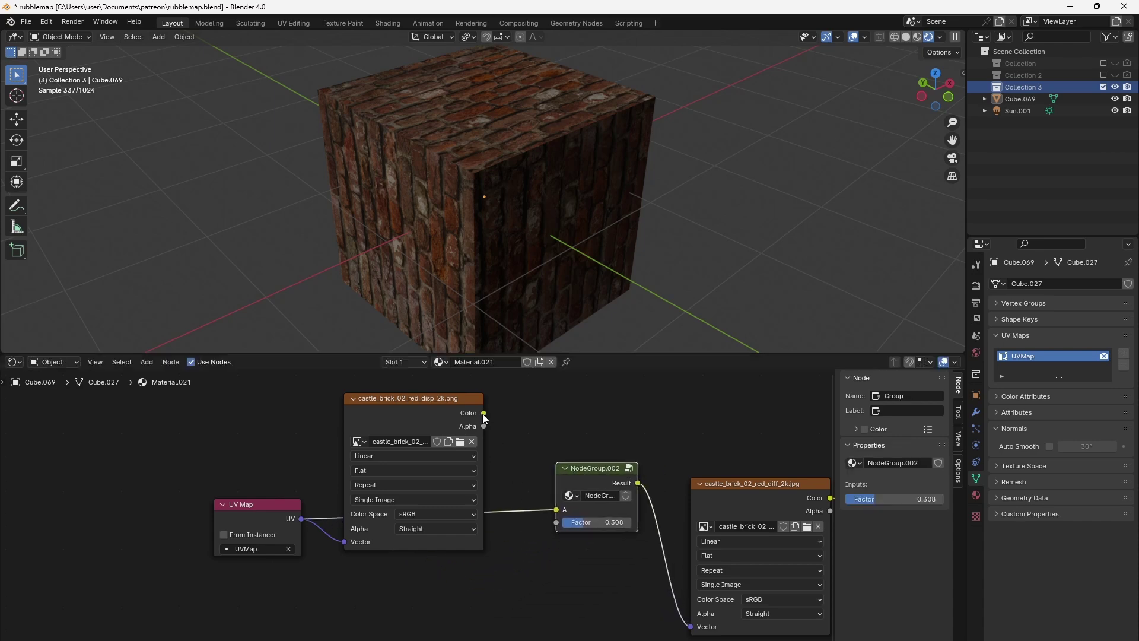
pyautogui.moveTo(483, 413); pyautogui.dragTo(555, 523)
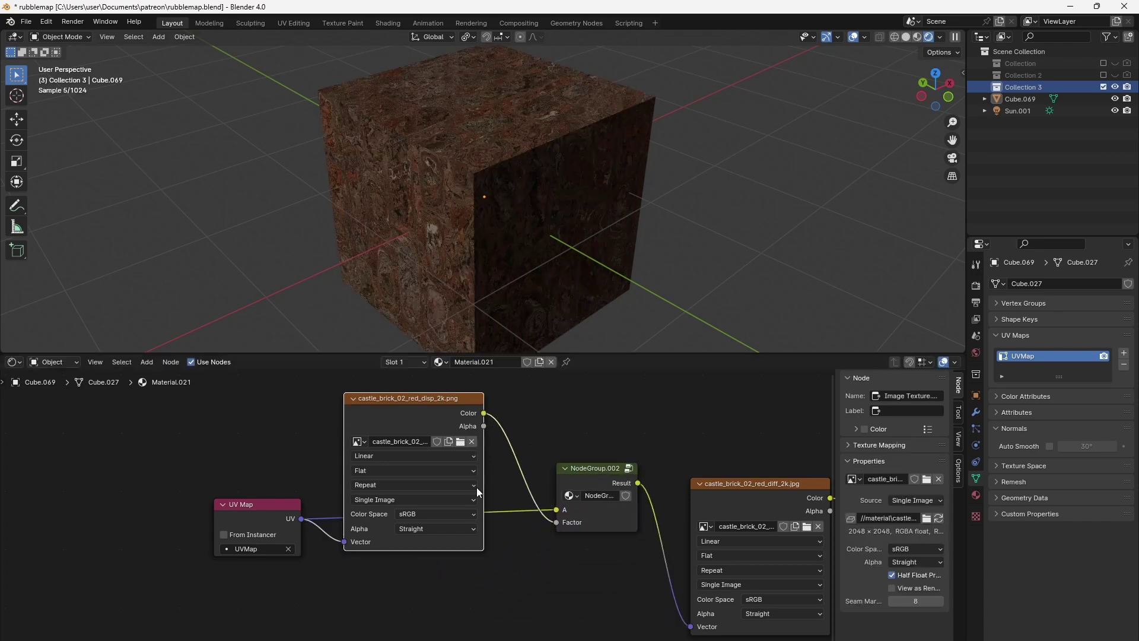
pyautogui.click(352, 397)
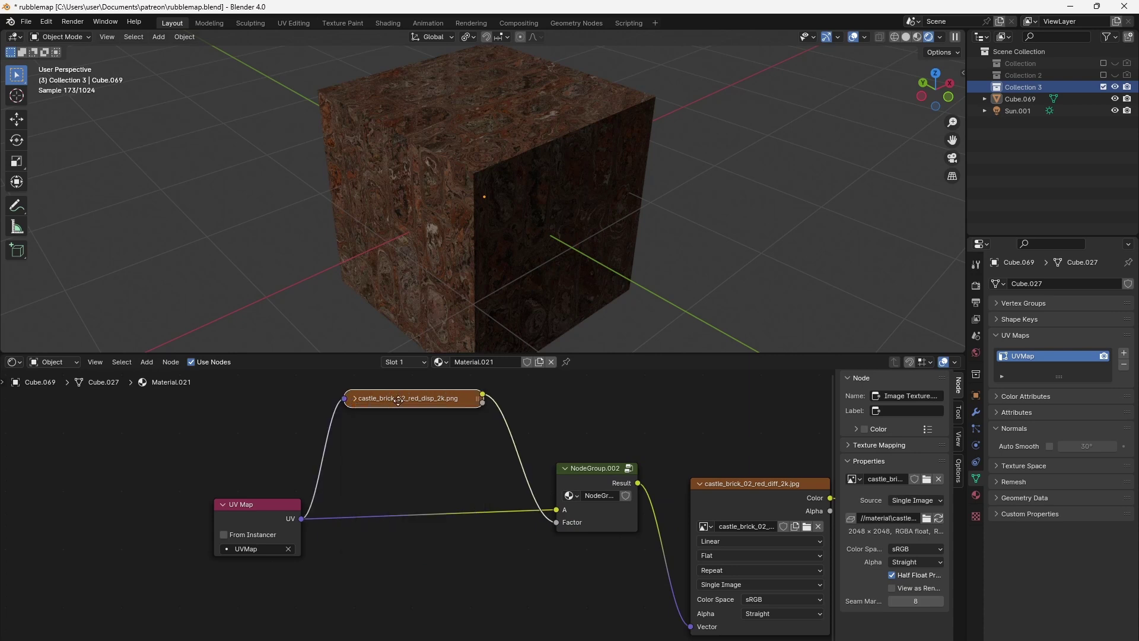
pyautogui.moveTo(398, 401); pyautogui.dragTo(408, 461)
pyautogui.hotkey('shift', 'a')
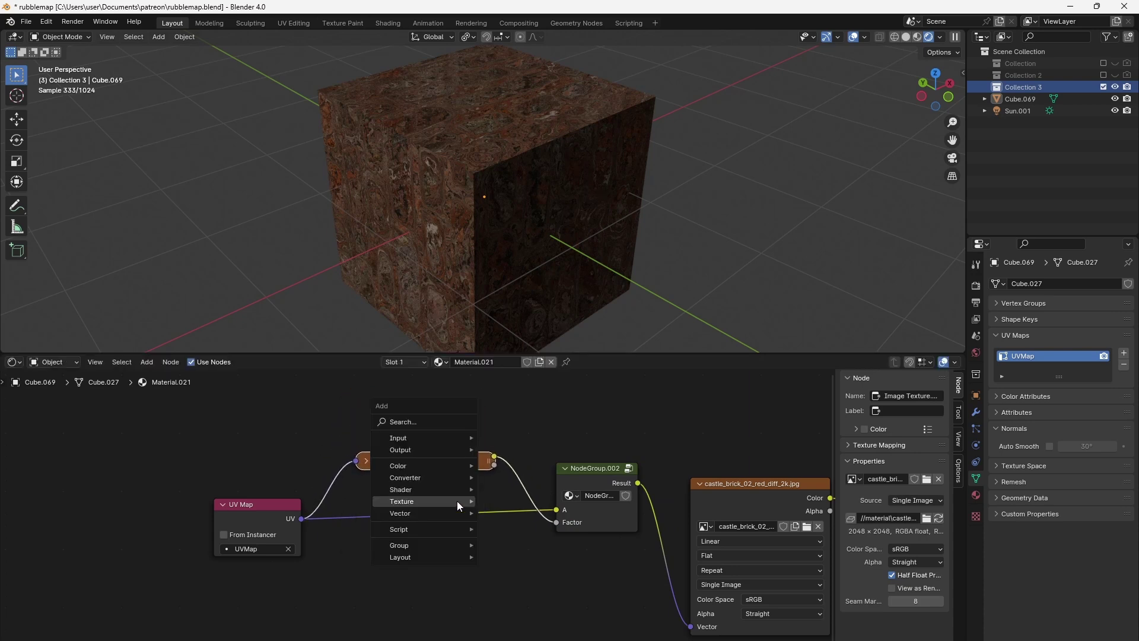
# Insert a Multiply math node on the displacement link with a 0.02 multiplier.
pyautogui.moveTo(457, 500)
pyautogui.moveTo(453, 477)
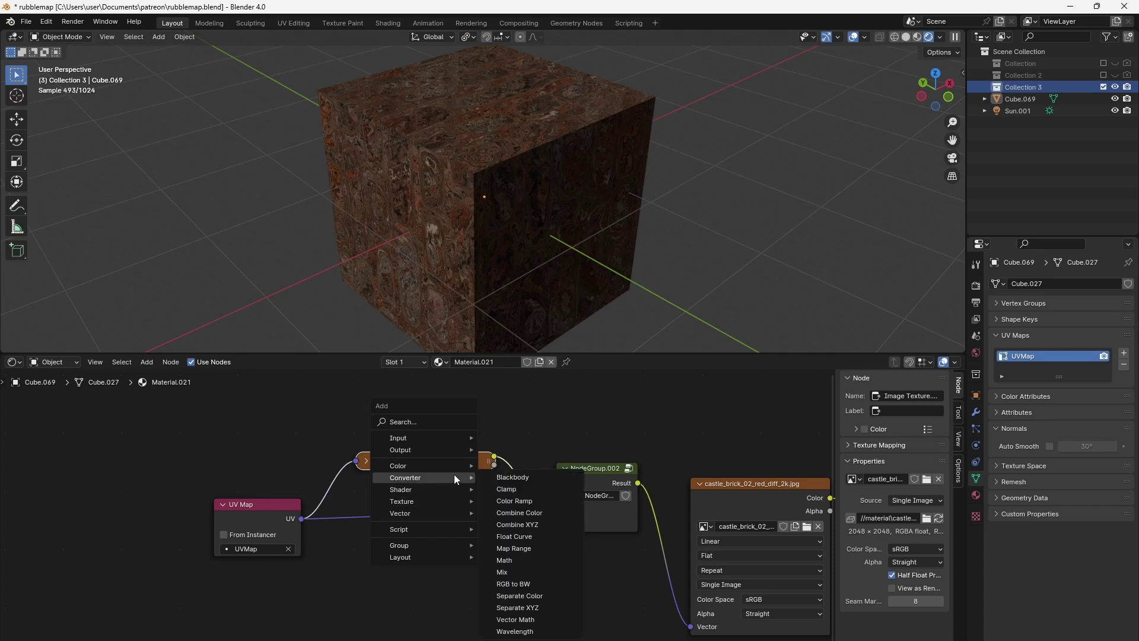
pyautogui.click(514, 560)
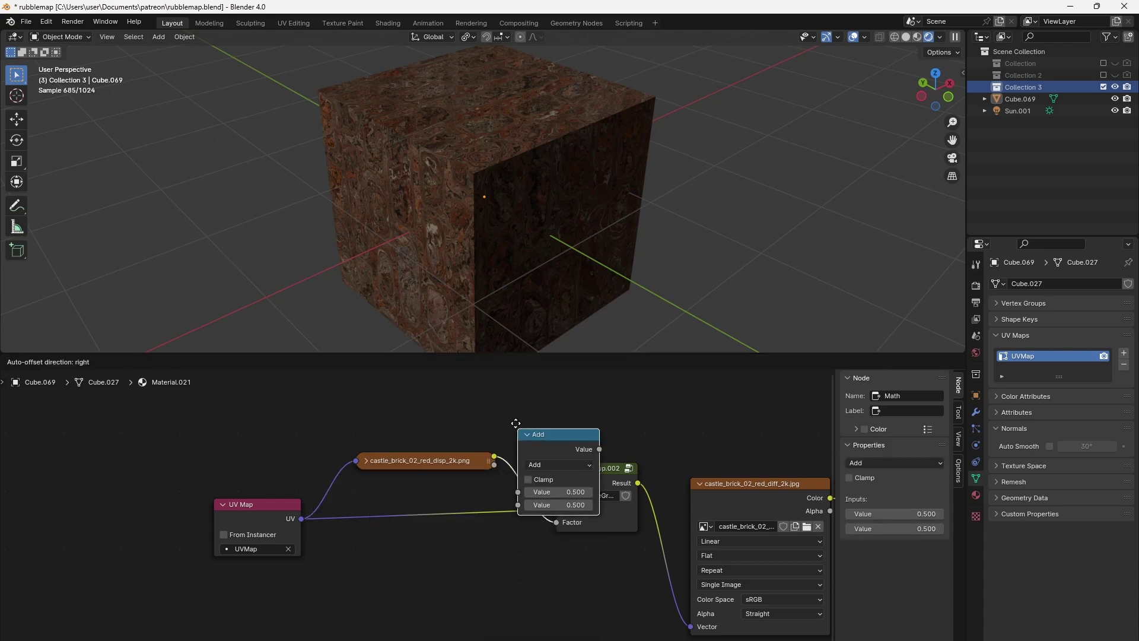
pyautogui.click(509, 424)
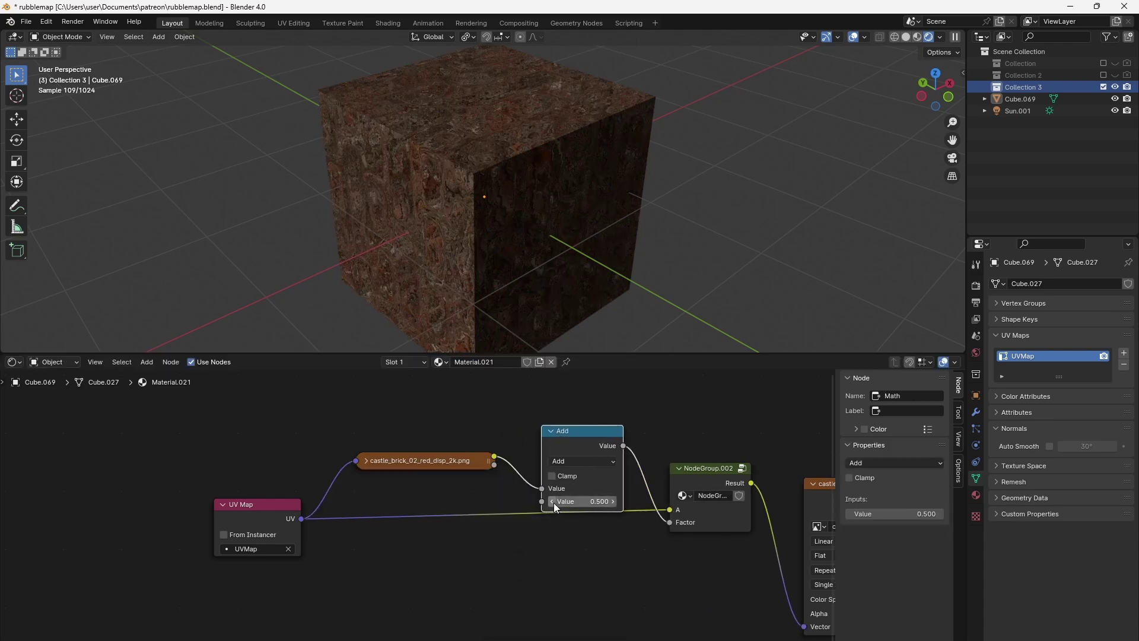
pyautogui.click(571, 461)
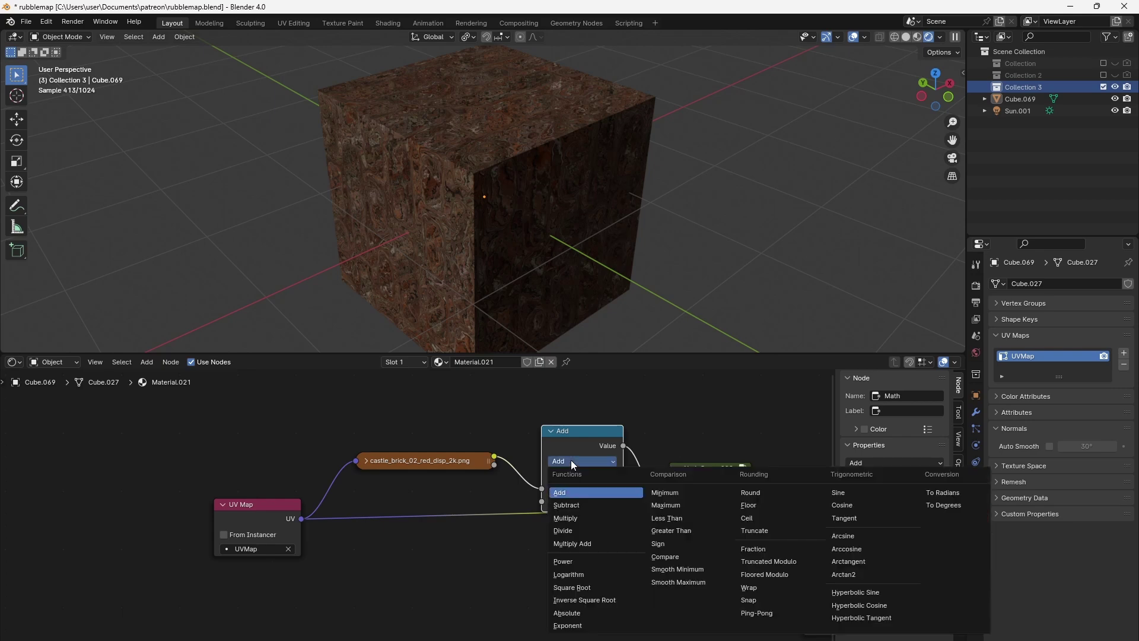
pyautogui.click(574, 518)
pyautogui.click(553, 501)
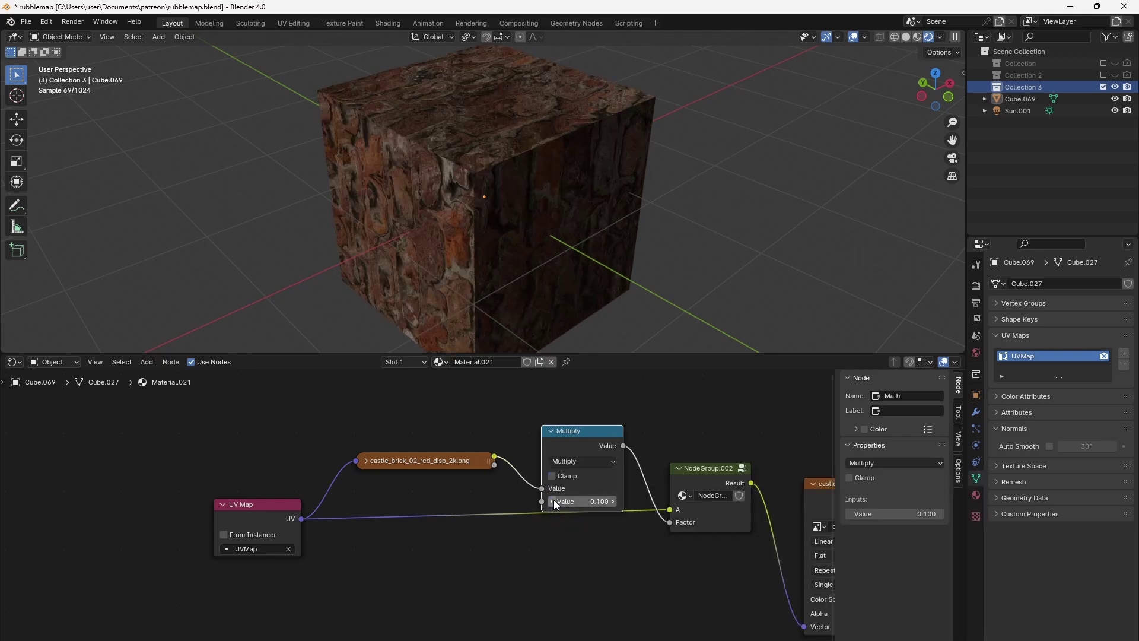
pyautogui.click(553, 501)
pyautogui.write('0.05')
pyautogui.press('Return')
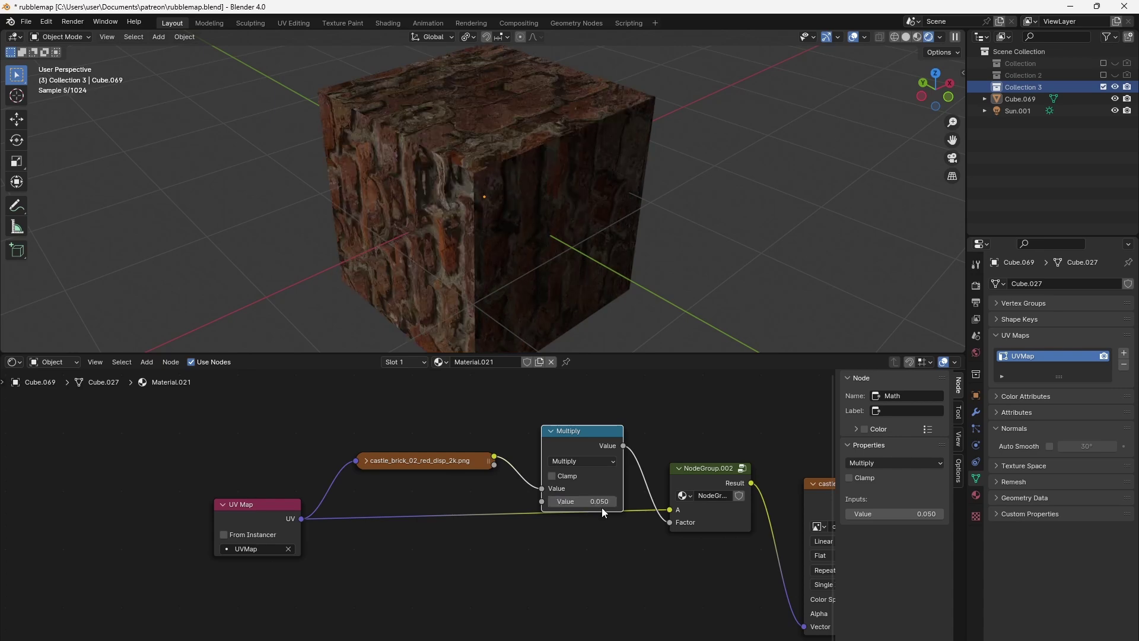
# Duplicate it as a Subtract node computing 1 minus the height, and raise the multiplier to 0.03.
pyautogui.moveTo(485, 91); pyautogui.dragTo(519, 104, button='middle')
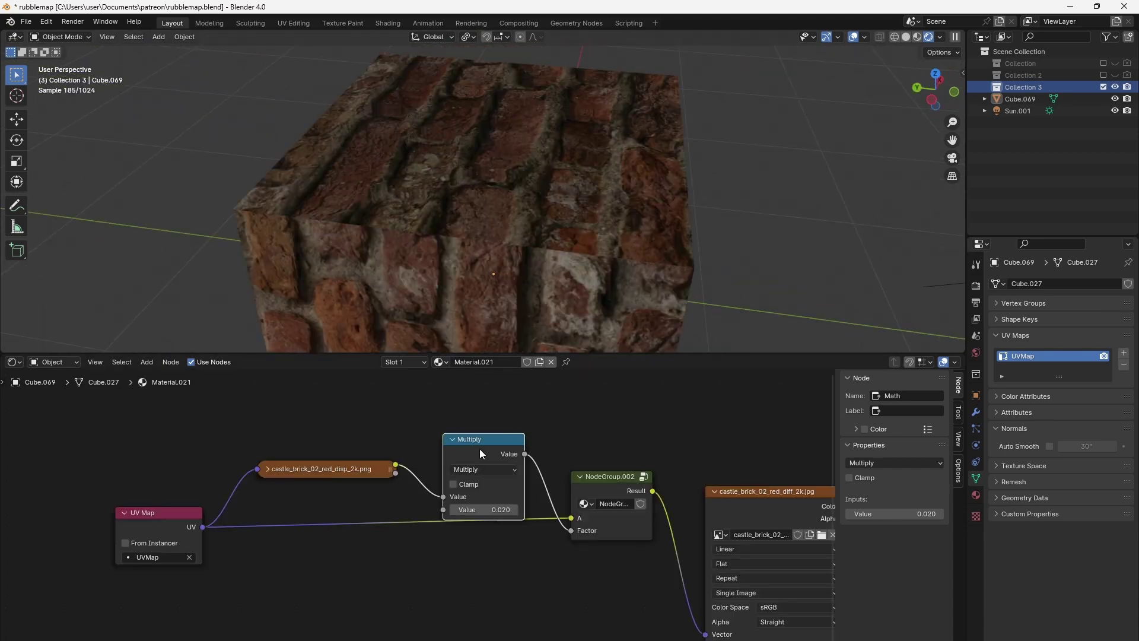
pyautogui.hotkey('shift', 'd')
pyautogui.click(473, 441)
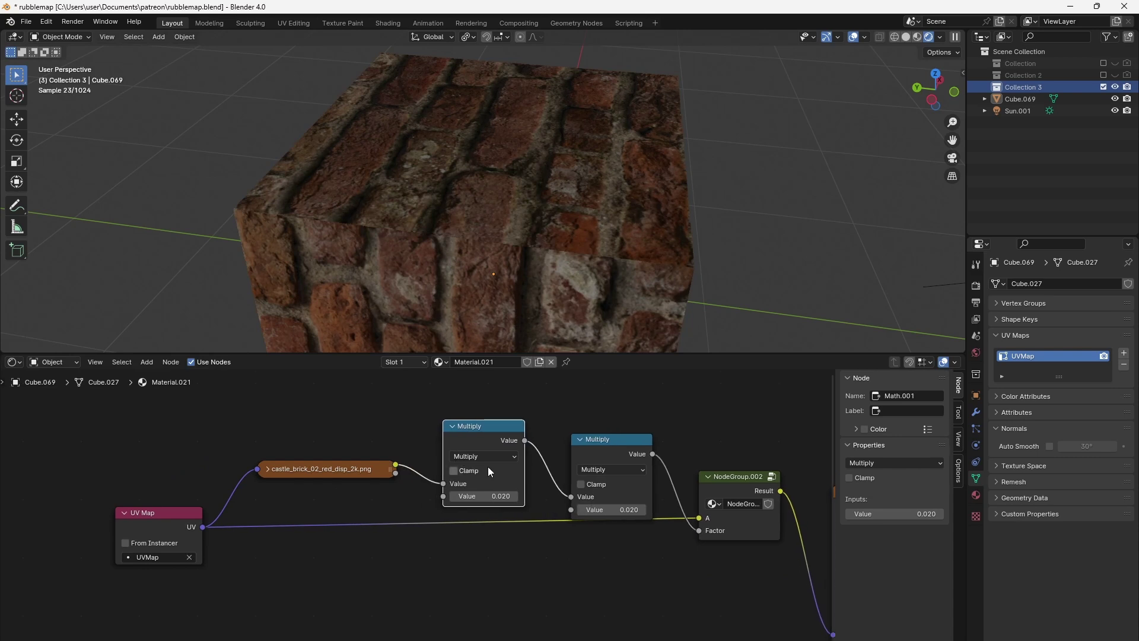
pyautogui.click(483, 455)
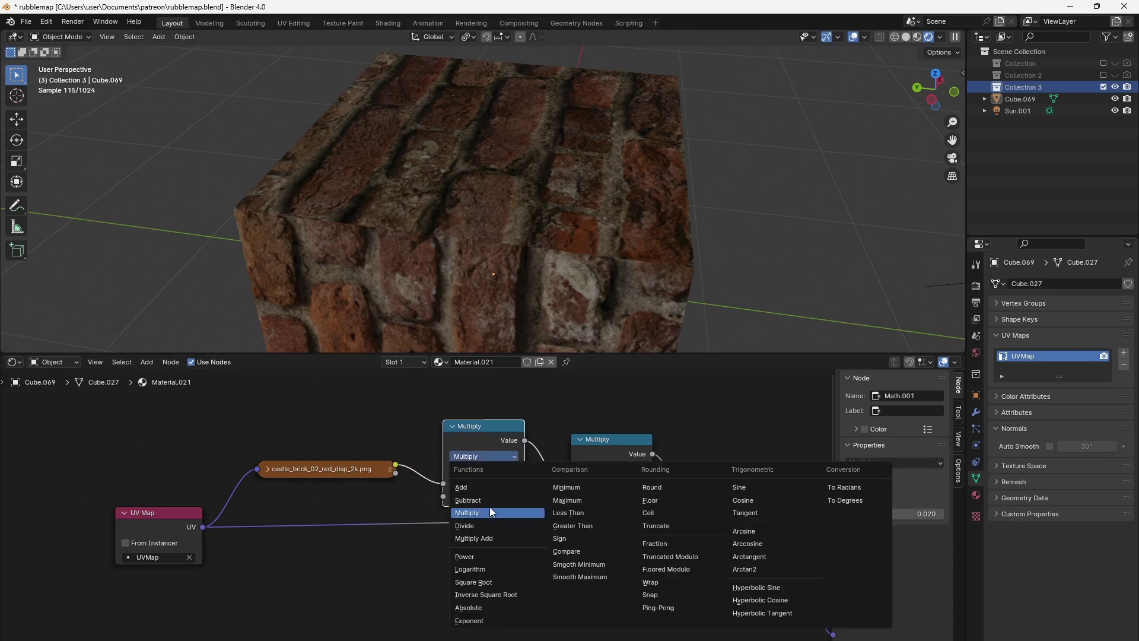
pyautogui.click(468, 500)
pyautogui.moveTo(442, 491); pyautogui.dragTo(459, 500)
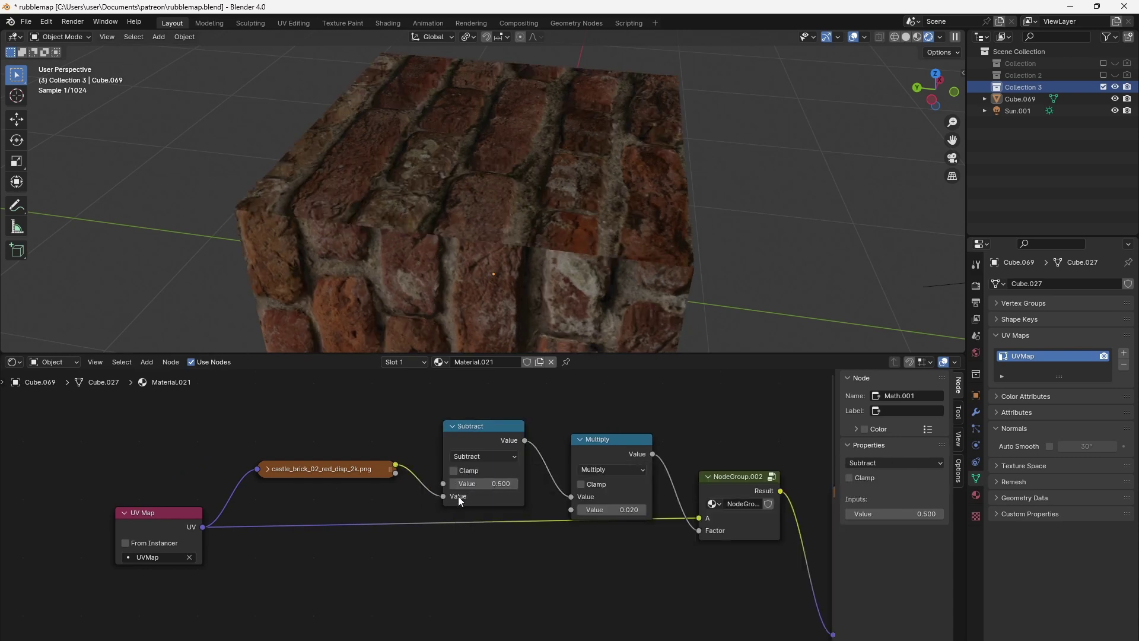
pyautogui.press('Return')
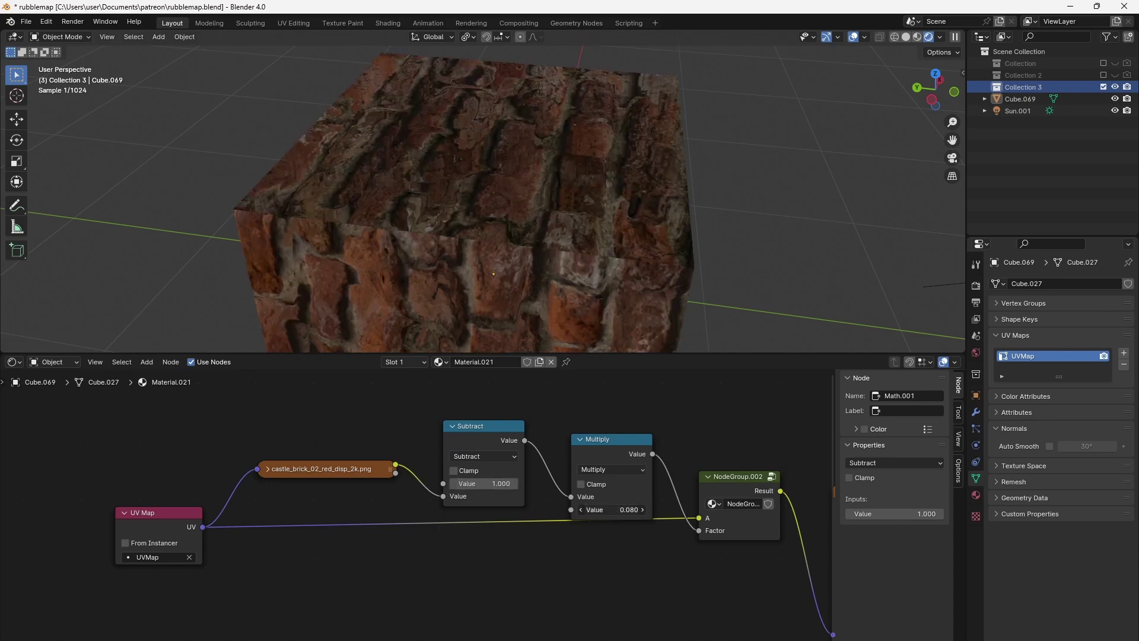
pyautogui.click(642, 510)
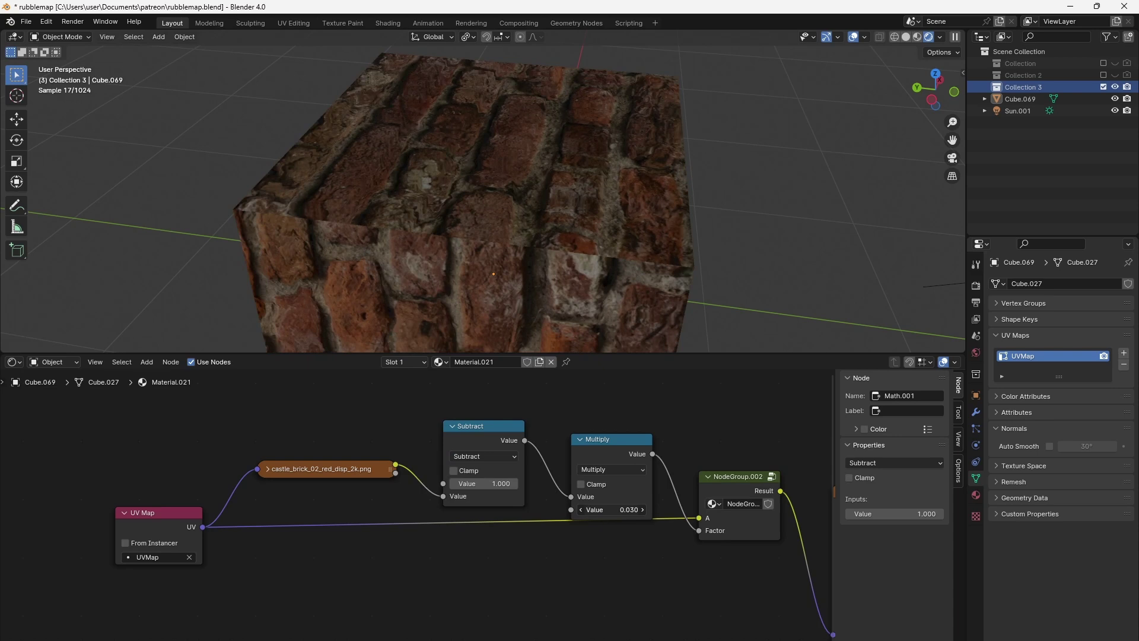
# Revert the multiplier to 0.020 and arrange the displacement image, Subtract, Multiply and group nodes compactly.
pyautogui.hotkey('ctrl', 'z')
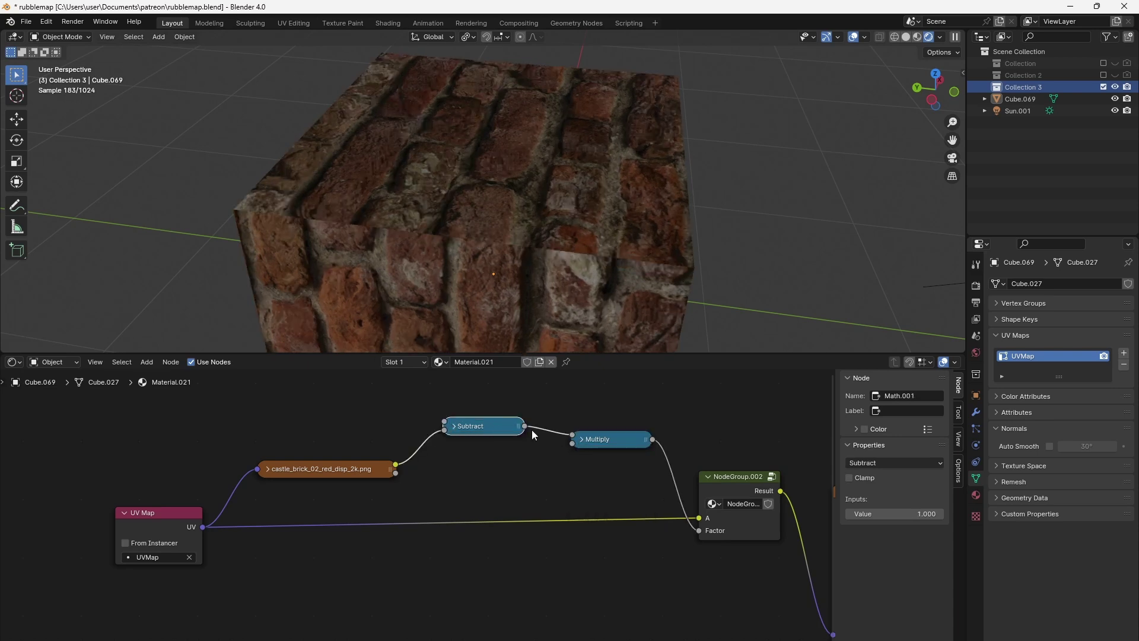
pyautogui.moveTo(602, 439); pyautogui.dragTo(473, 503)
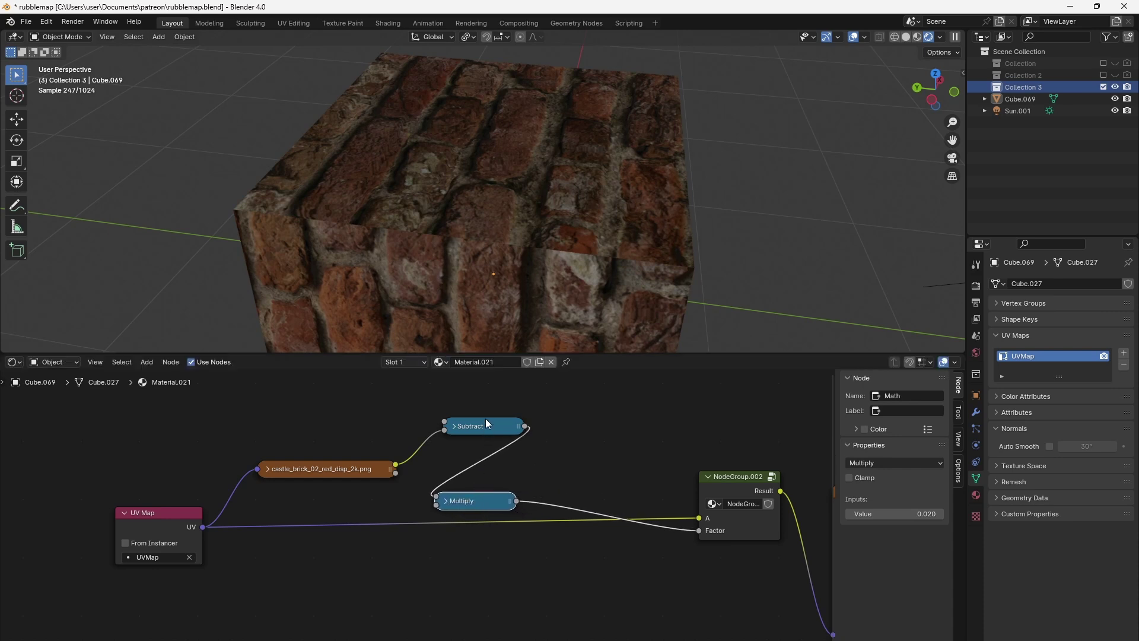
pyautogui.moveTo(486, 423); pyautogui.dragTo(484, 458)
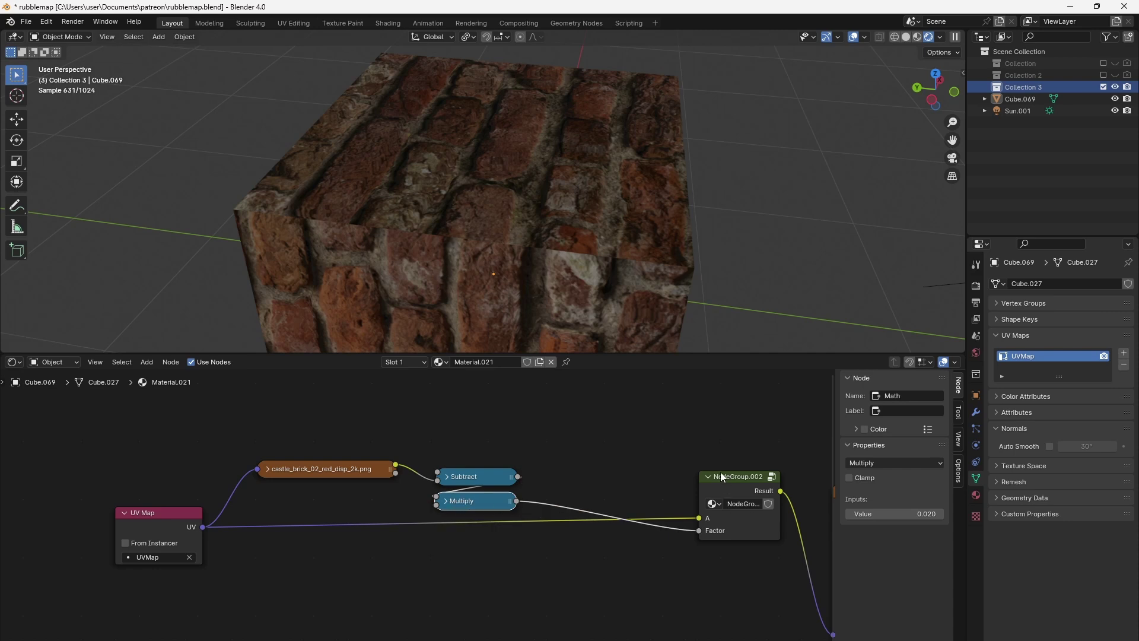
pyautogui.moveTo(722, 477); pyautogui.dragTo(570, 482)
pyautogui.moveTo(364, 467); pyautogui.dragTo(481, 446)
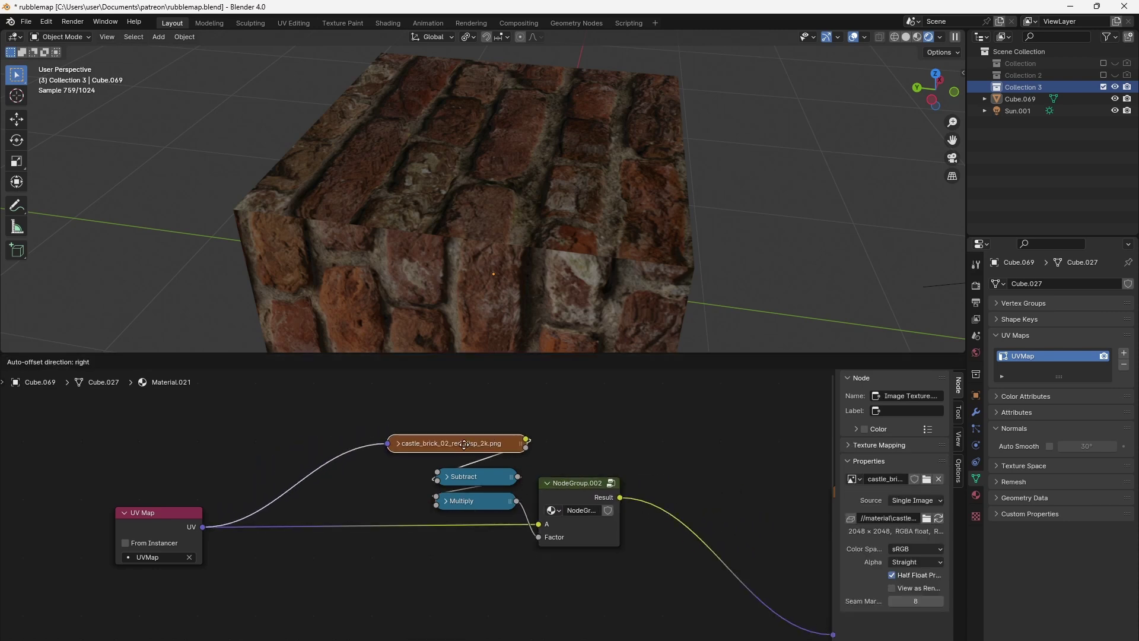
# Duplicate the whole displacement step three times, stacking the copies below the original.
pyautogui.moveTo(445, 407); pyautogui.dragTo(541, 537)
pyautogui.scroll(-3, 543, 537)
pyautogui.hotkey('shift', 'd')
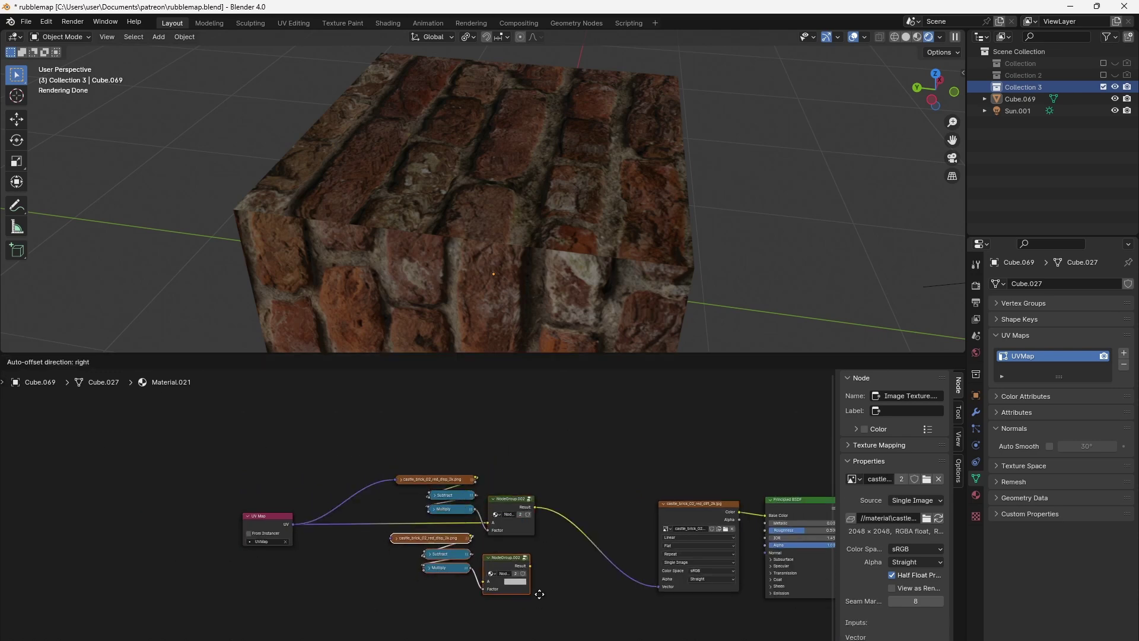
pyautogui.click(539, 594)
pyautogui.hotkey('shift', 'd')
pyautogui.click(550, 626)
pyautogui.hotkey('shift', 'd')
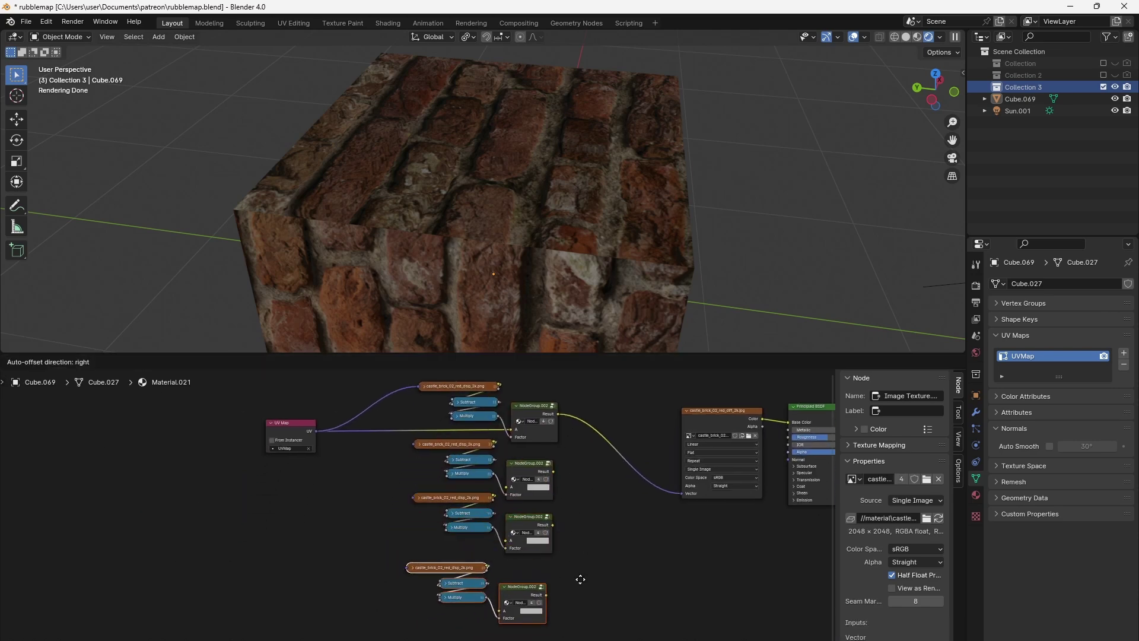
pyautogui.click(580, 546)
# Chain each group's Result into the next displacement texture, the last into the brick texture's Vector.
pyautogui.scroll(2, 650, 466)
pyautogui.moveTo(650, 466); pyautogui.dragTo(646, 477, button='middle')
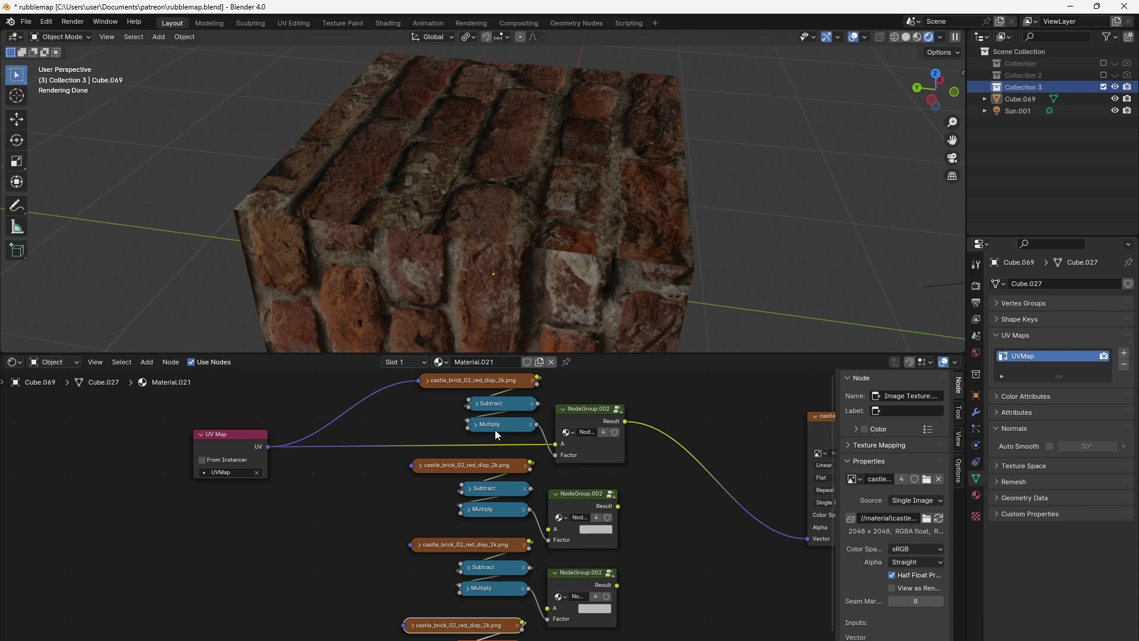
pyautogui.moveTo(624, 422); pyautogui.dragTo(411, 465)
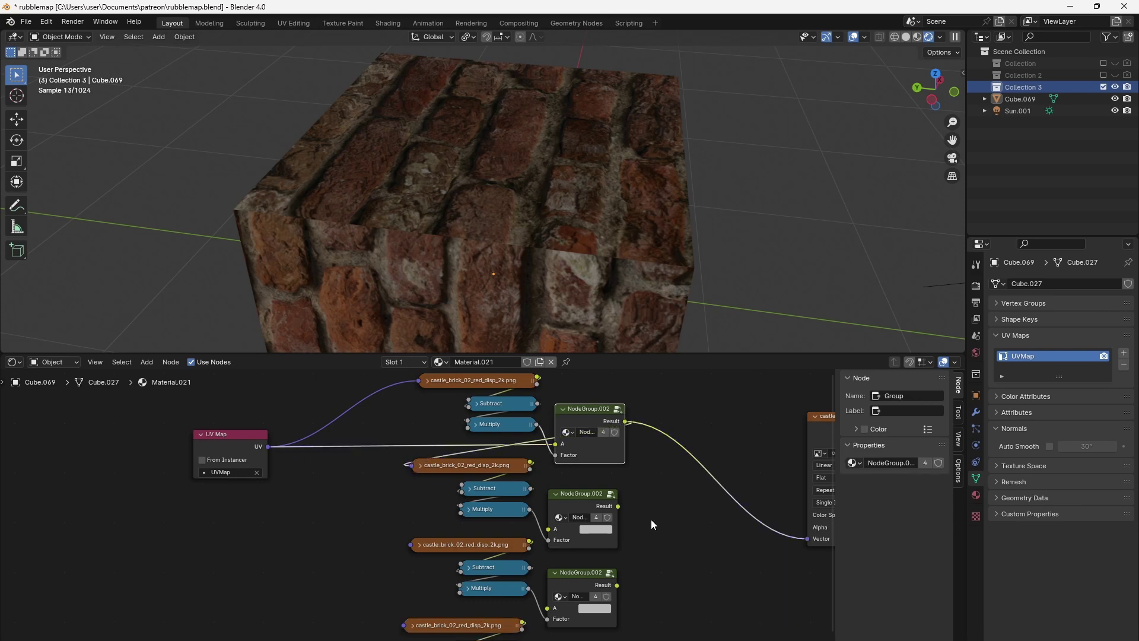
pyautogui.moveTo(417, 544); pyautogui.dragTo(416, 544)
pyautogui.moveTo(623, 502); pyautogui.dragTo(644, 491, button='middle')
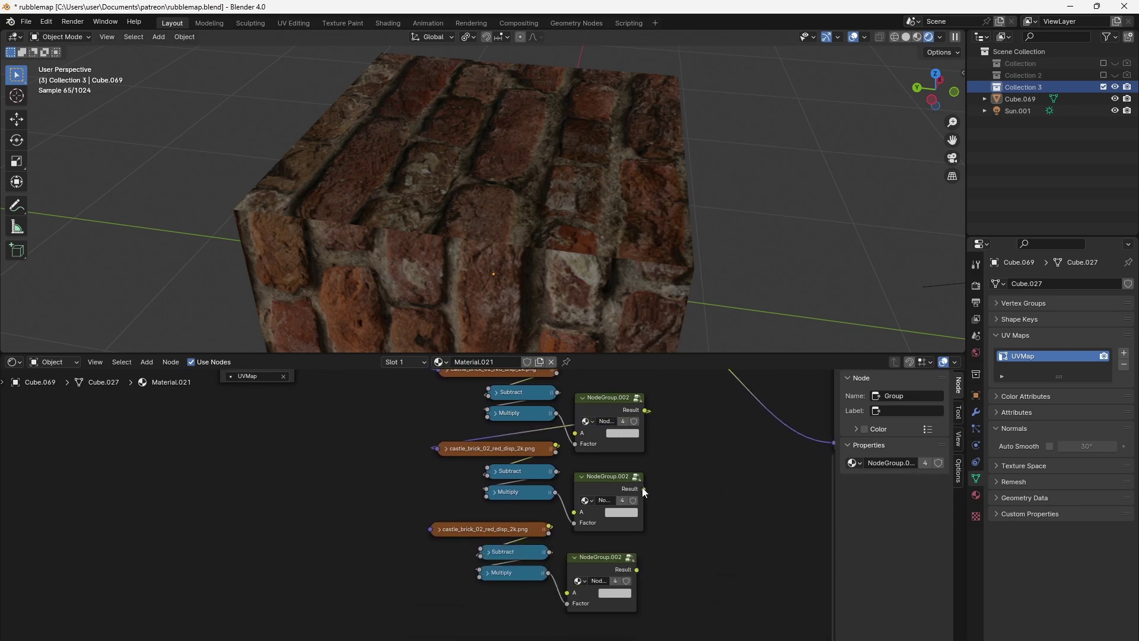
pyautogui.moveTo(430, 531); pyautogui.dragTo(427, 530)
pyautogui.keyDown('shift'); pyautogui.scroll(5, 629, 418); pyautogui.keyUp('shift')
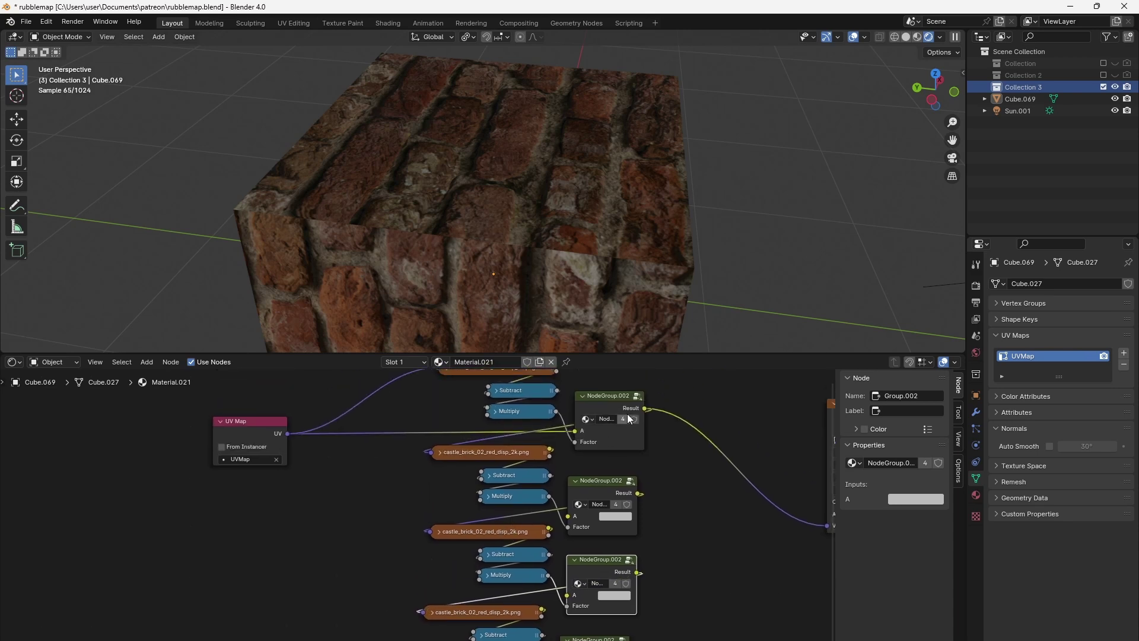
pyautogui.moveTo(695, 569); pyautogui.dragTo(705, 472, button='middle')
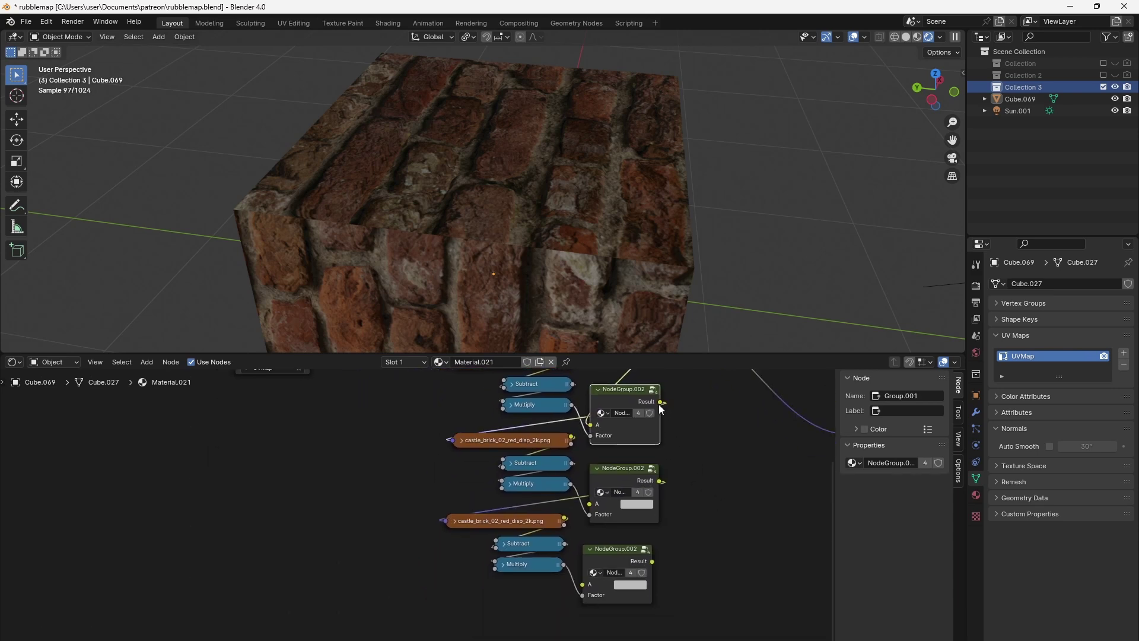
pyautogui.moveTo(641, 564); pyautogui.dragTo(458, 614, button='middle')
pyautogui.moveTo(678, 486); pyautogui.dragTo(678, 487)
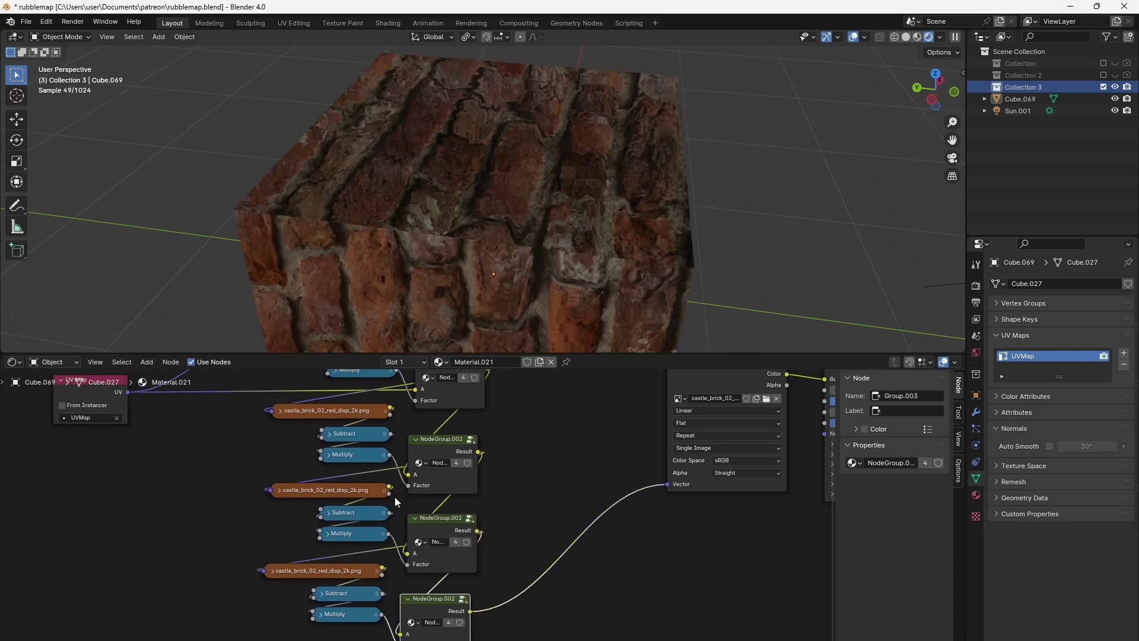
# Add a Value node at the left and a duplicated Multiply node beside it.
pyautogui.scroll(-4, 546, 206)
pyautogui.moveTo(546, 207); pyautogui.dragTo(501, 204, button='middle')
pyautogui.moveTo(503, 428); pyautogui.dragTo(605, 495, button='middle')
pyautogui.hotkey('shift', 'a')
pyautogui.moveTo(300, 541)
pyautogui.moveTo(266, 501)
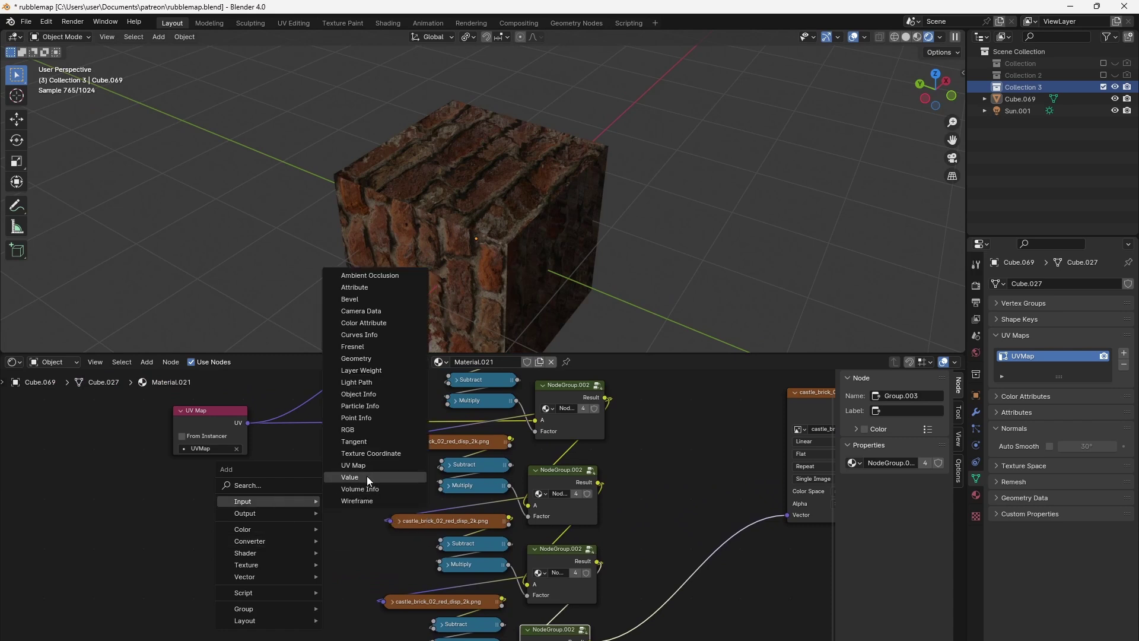
pyautogui.click(367, 476)
pyautogui.click(283, 486)
pyautogui.click(455, 401)
pyautogui.hotkey('shift', 'd')
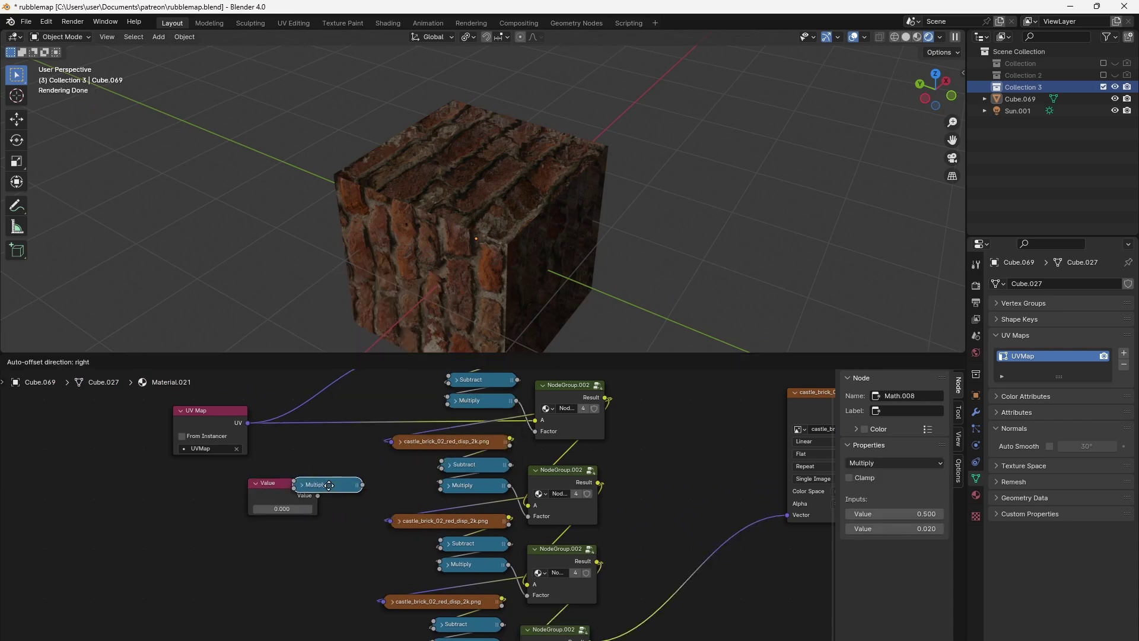
pyautogui.click(309, 489)
# Link the shared Multiply into all four step Multiply nodes and tune the Value to 0.800.
pyautogui.moveTo(306, 495); pyautogui.dragTo(244, 498)
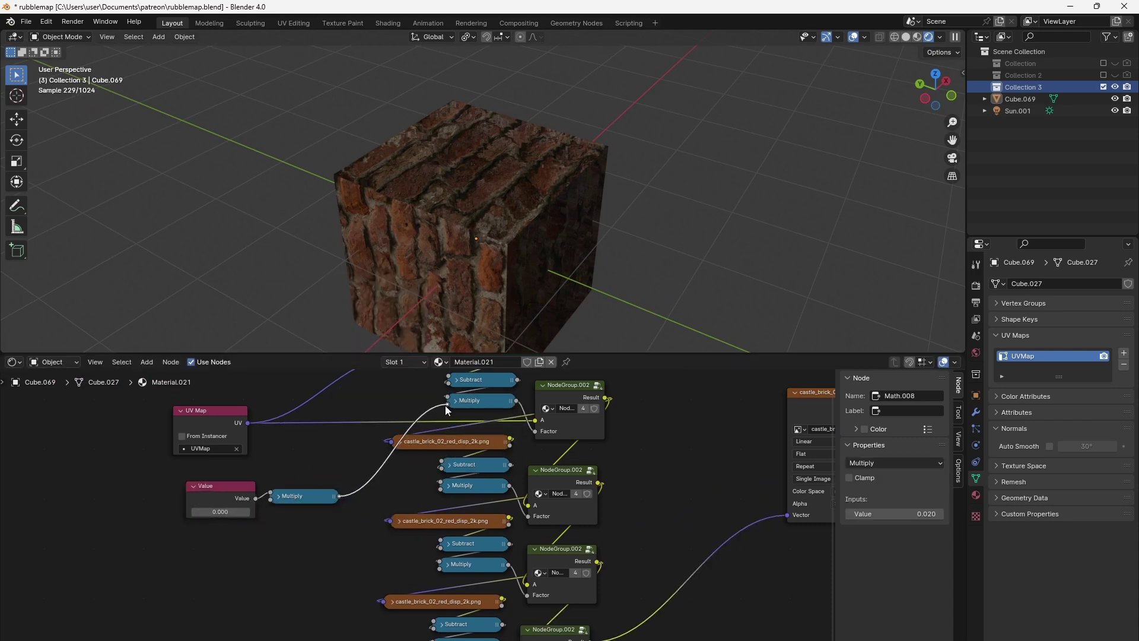
pyautogui.moveTo(339, 495); pyautogui.dragTo(440, 485)
pyautogui.moveTo(437, 567); pyautogui.dragTo(439, 564)
pyautogui.moveTo(337, 496); pyautogui.dragTo(442, 595)
pyautogui.moveTo(277, 470); pyautogui.dragTo(211, 505, button='middle')
pyautogui.moveTo(210, 505); pyautogui.dragTo(234, 505)
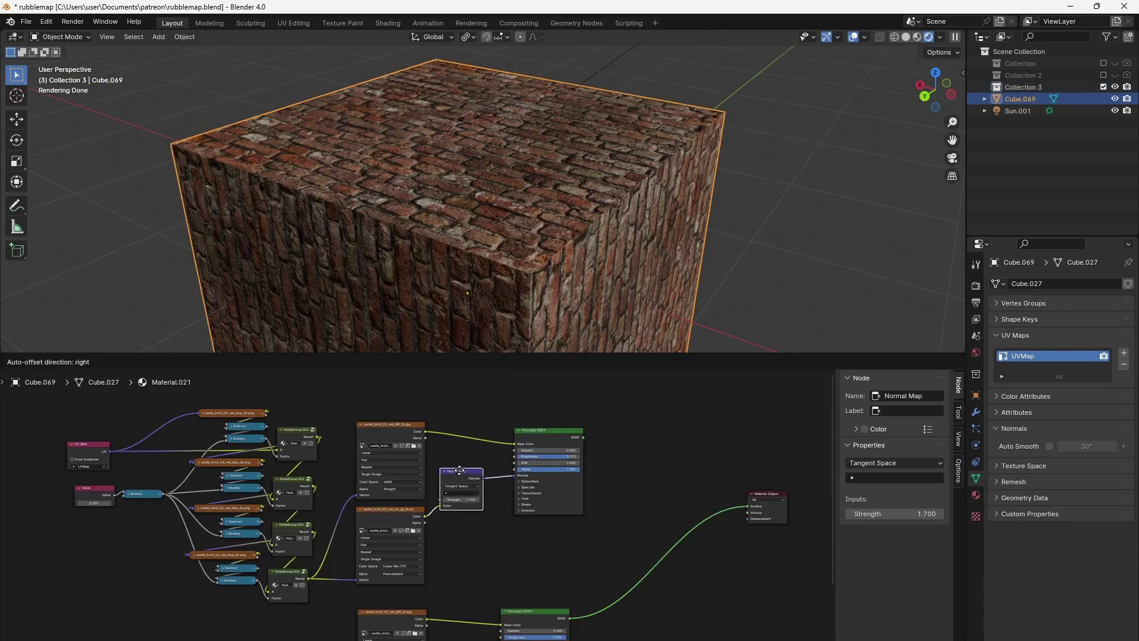
# Arrange the Normal Map and Material Output nodes near the parallax Principled BSDF.
pyautogui.moveTo(460, 471); pyautogui.dragTo(456, 475)
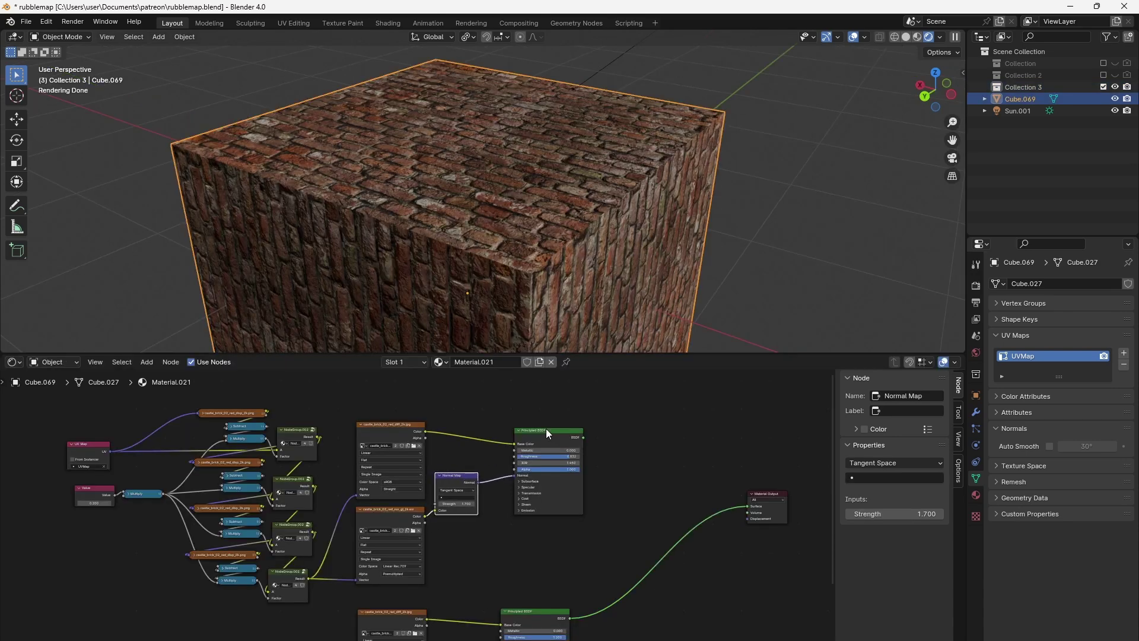
pyautogui.click(552, 436)
pyautogui.moveTo(505, 553); pyautogui.dragTo(546, 457, button='middle')
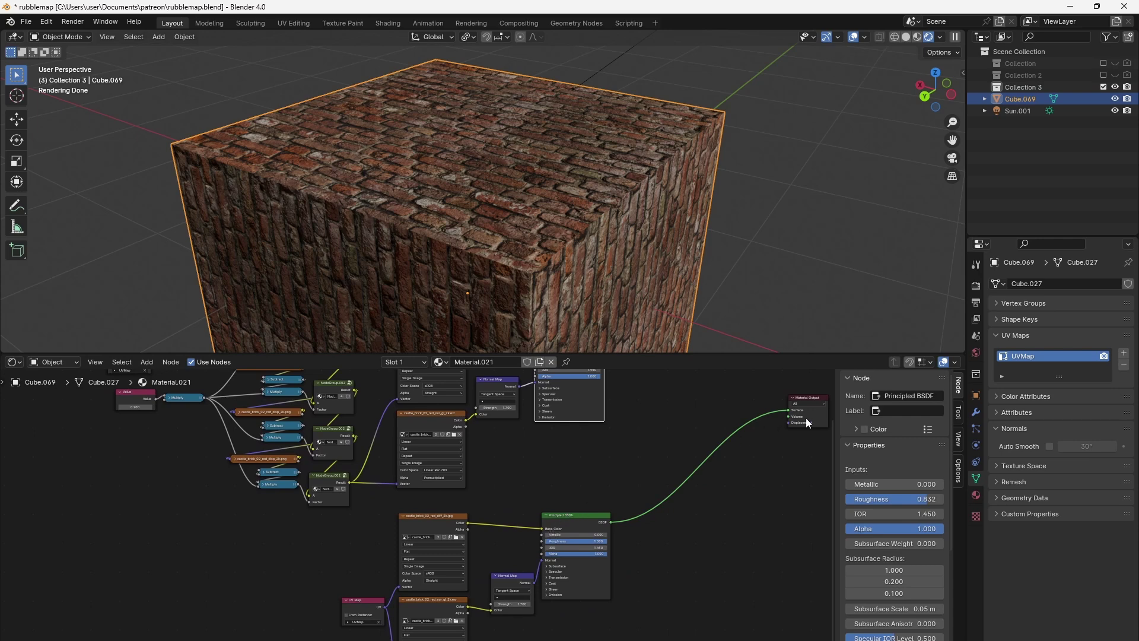
pyautogui.moveTo(814, 398); pyautogui.dragTo(695, 409)
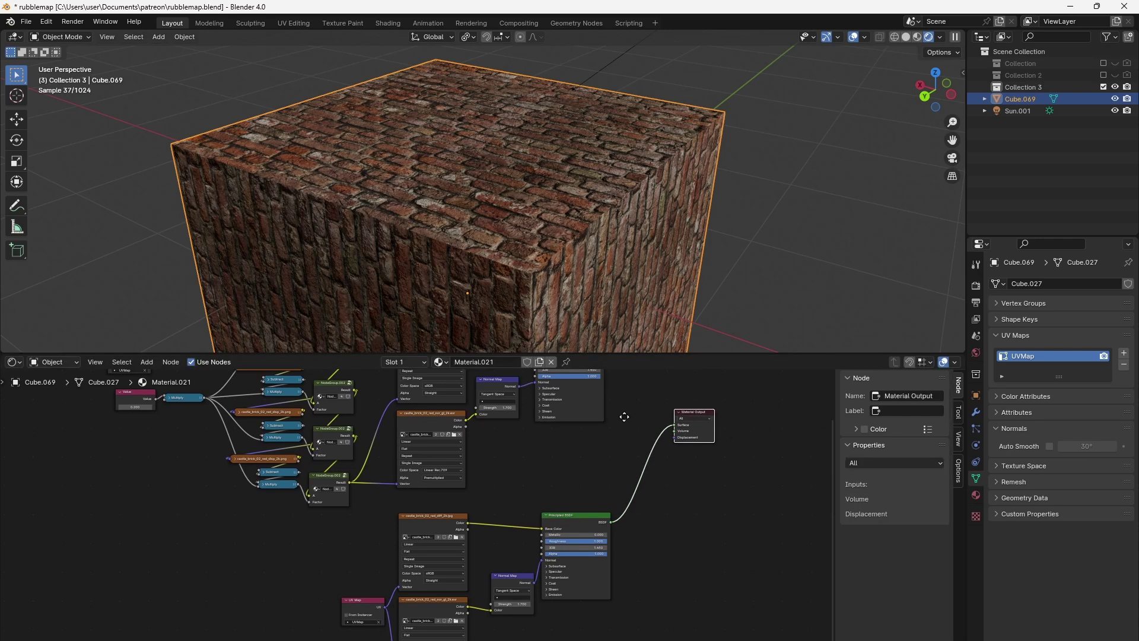
pyautogui.moveTo(624, 417); pyautogui.dragTo(628, 470, button='middle')
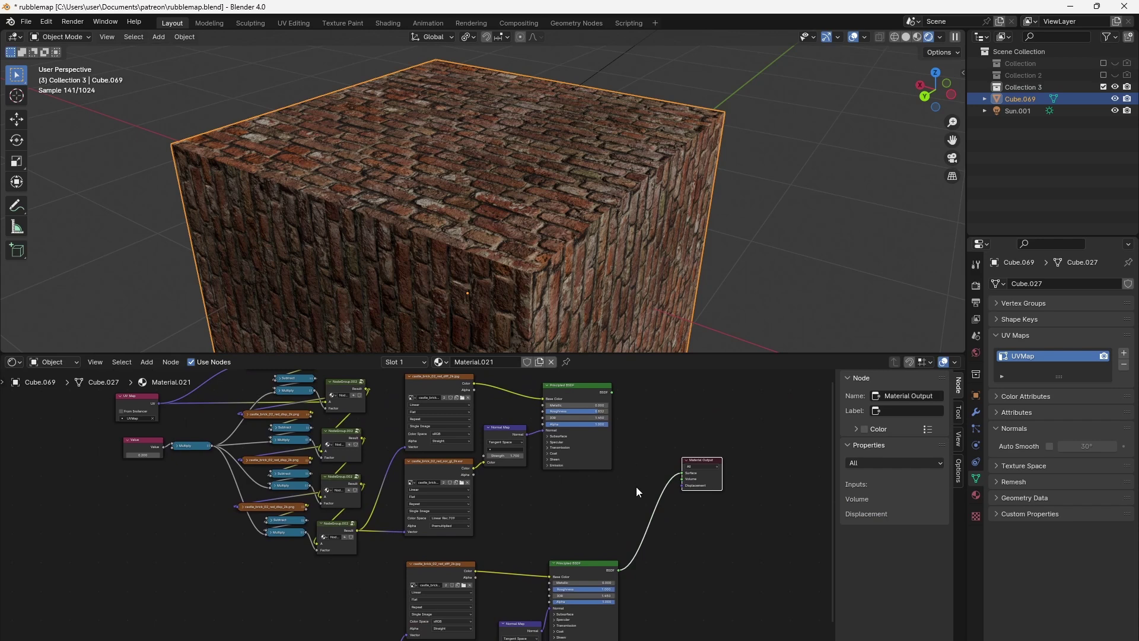
pyautogui.scroll(3, 632, 492)
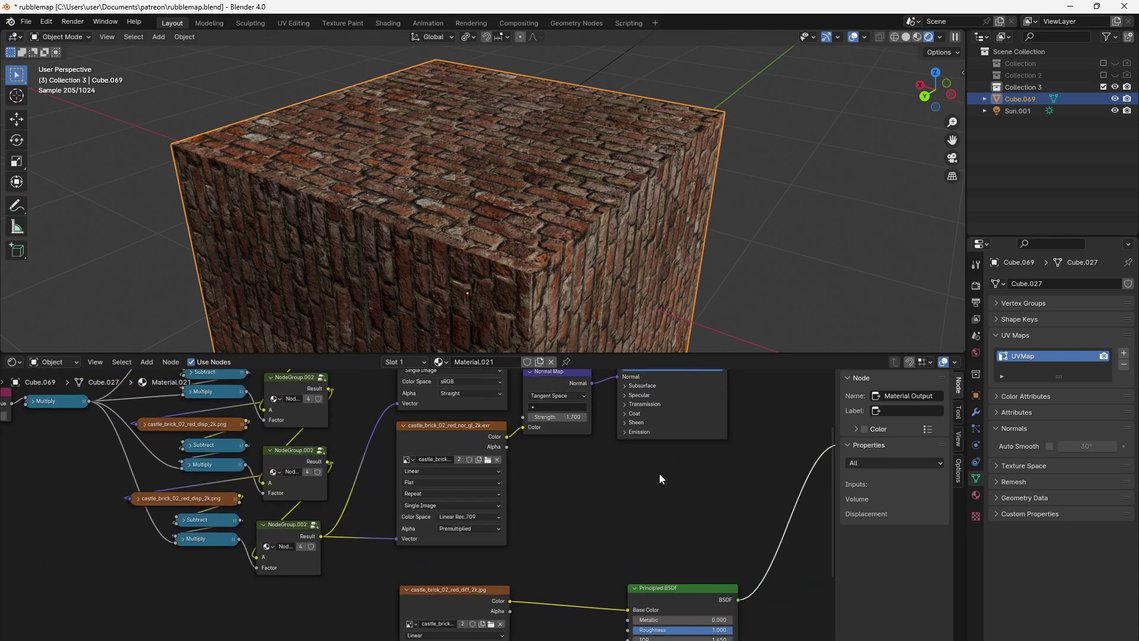
pyautogui.moveTo(659, 474); pyautogui.dragTo(561, 544, button='middle')
# Connect the parallax Principled BSDF to Material Output Surface and zoom in on the cube.
pyautogui.moveTo(632, 387); pyautogui.dragTo(746, 514)
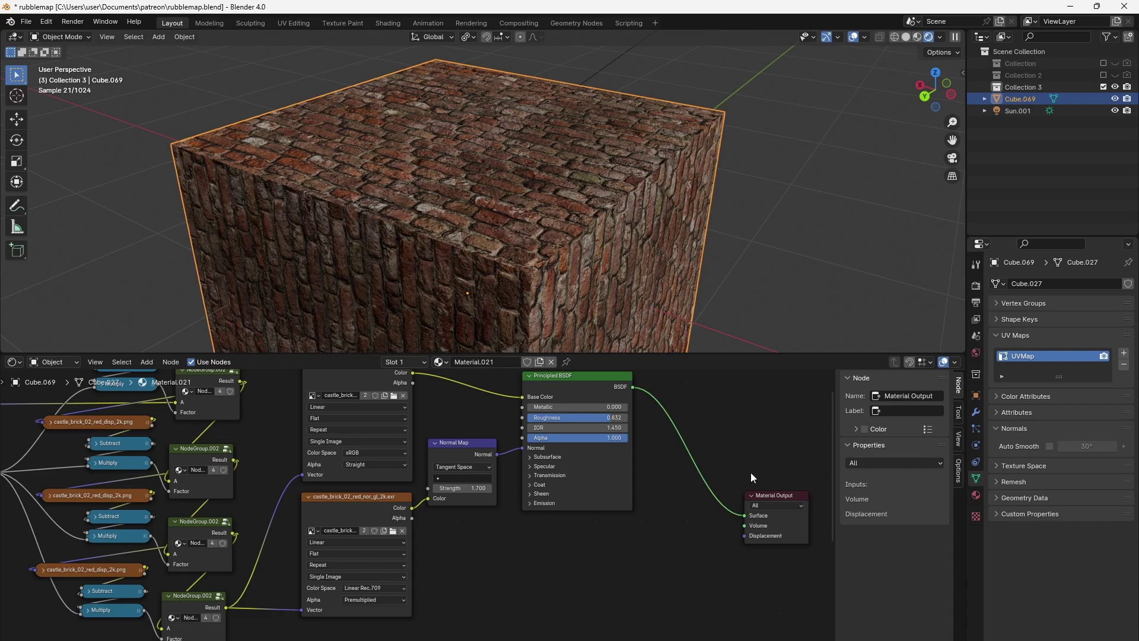
pyautogui.scroll(3, 572, 233)
pyautogui.scroll(4, 586, 255)
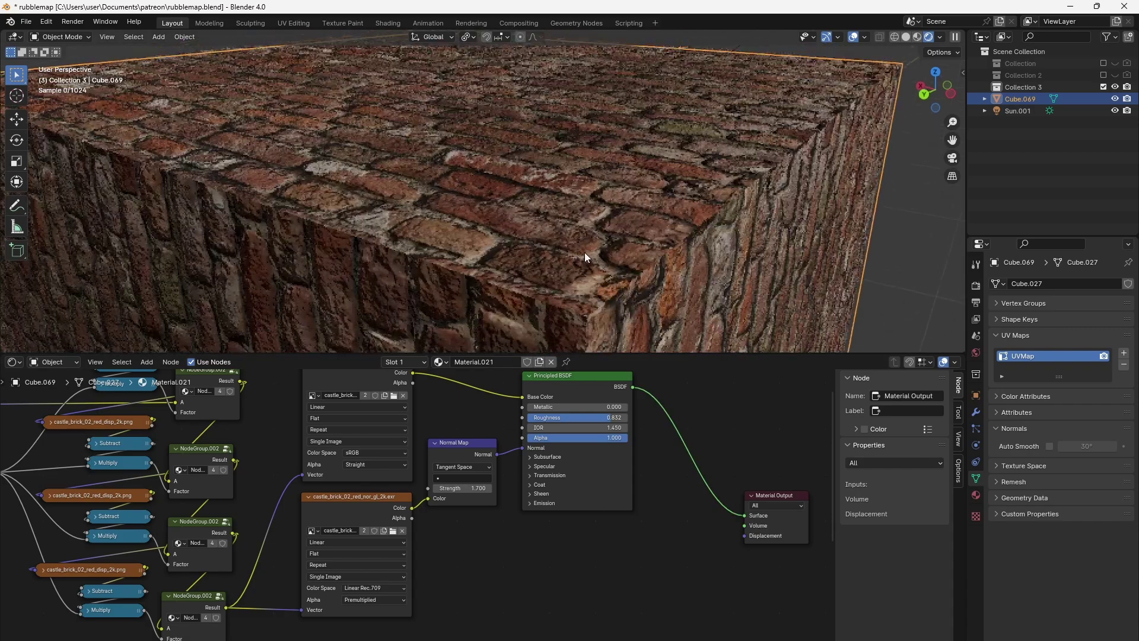
pyautogui.scroll(5, 583, 247)
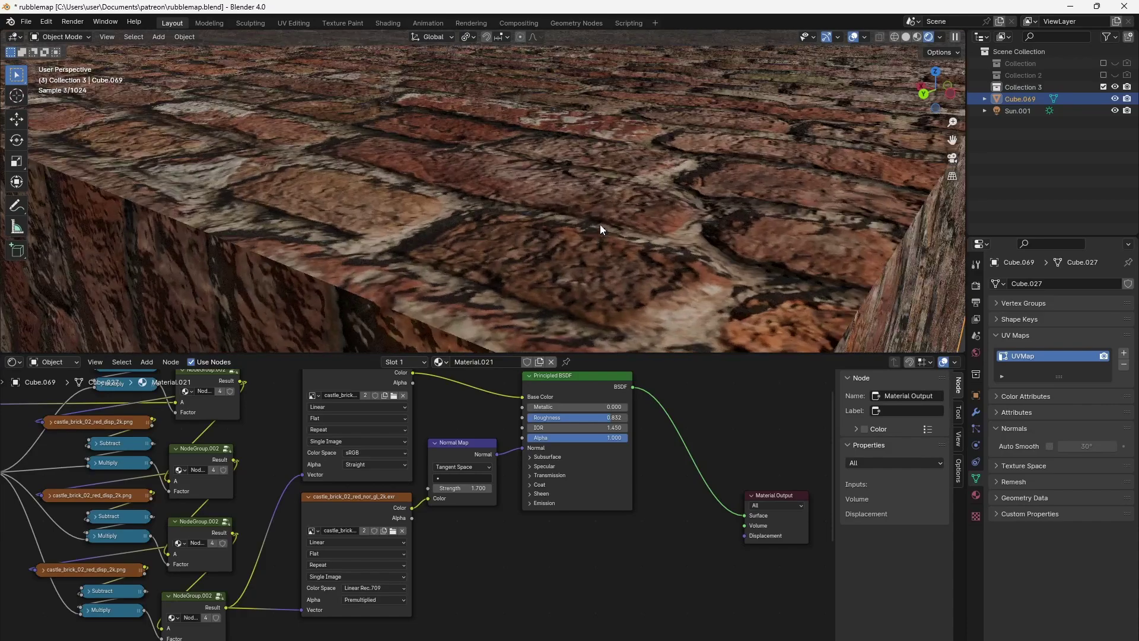
pyautogui.scroll(-6, 599, 237)
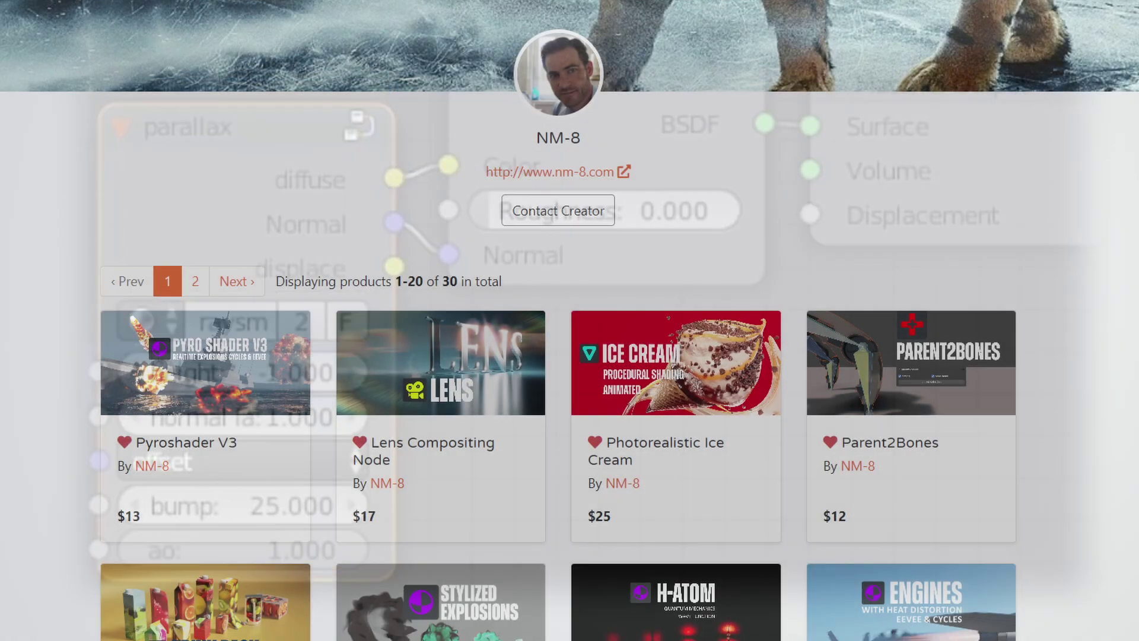
# Zoom out the node editor and move the lower texture and BSDF nodes further down.
pyautogui.scroll(-6, 570, 321)
pyautogui.scroll(-9, 569, 320)
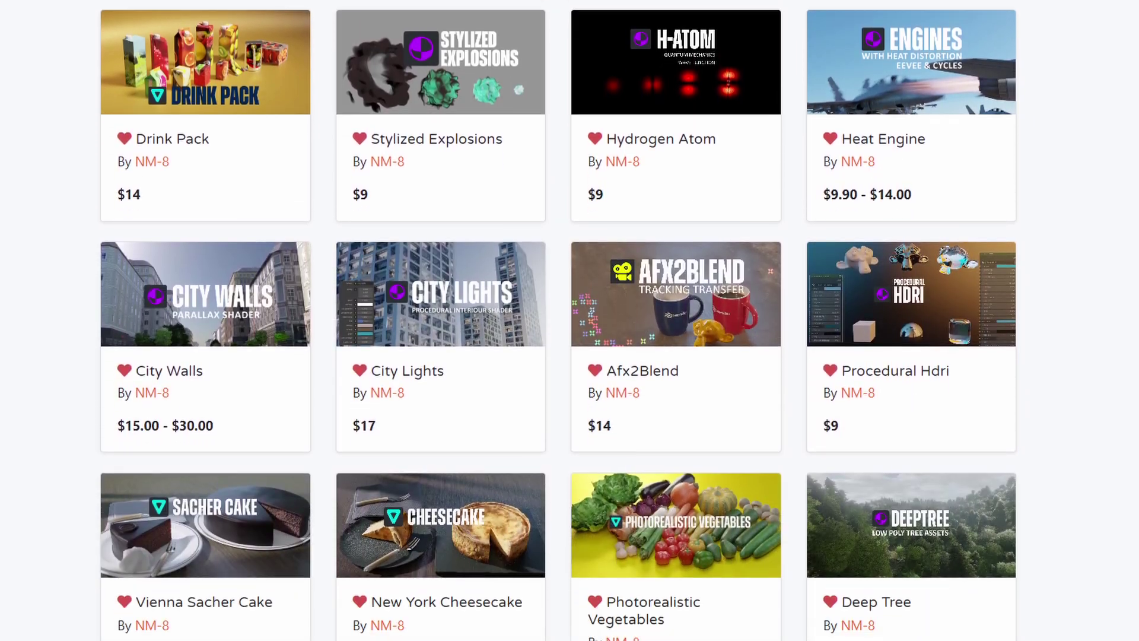
pyautogui.scroll(-7, 570, 320)
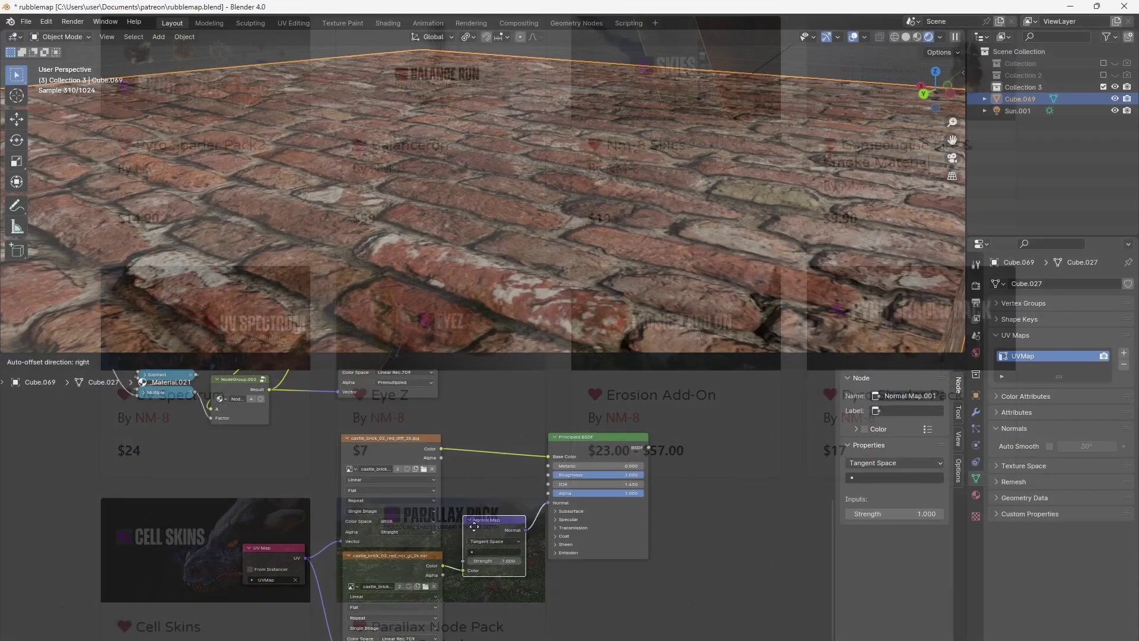
pyautogui.moveTo(474, 526); pyautogui.dragTo(536, 637)
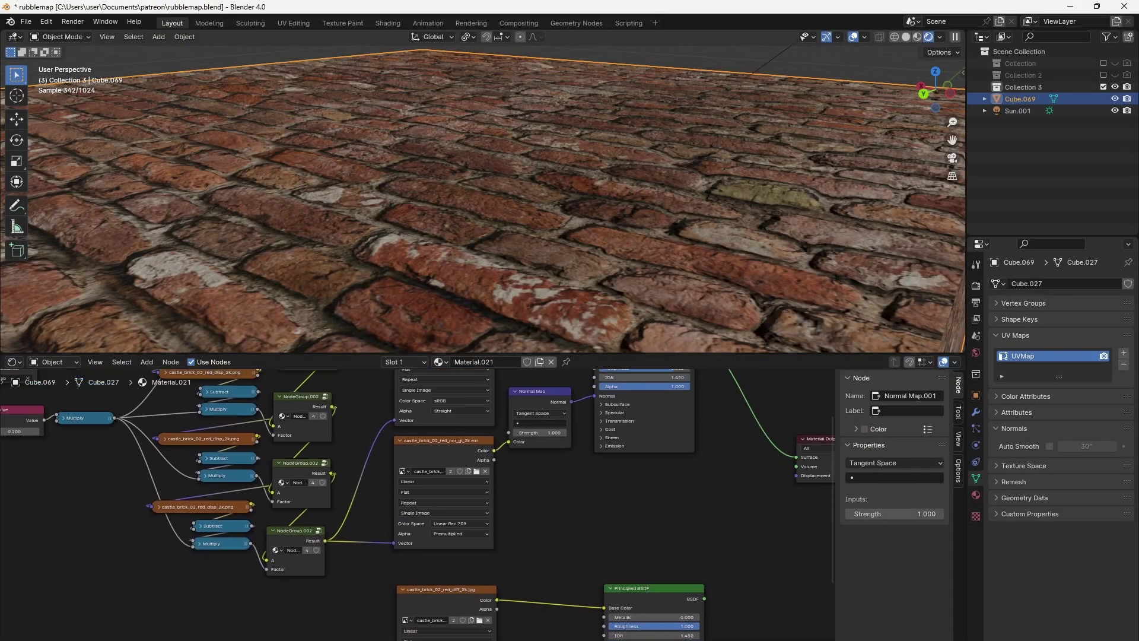
pyautogui.moveTo(536, 638); pyautogui.dragTo(426, 640, button='middle')
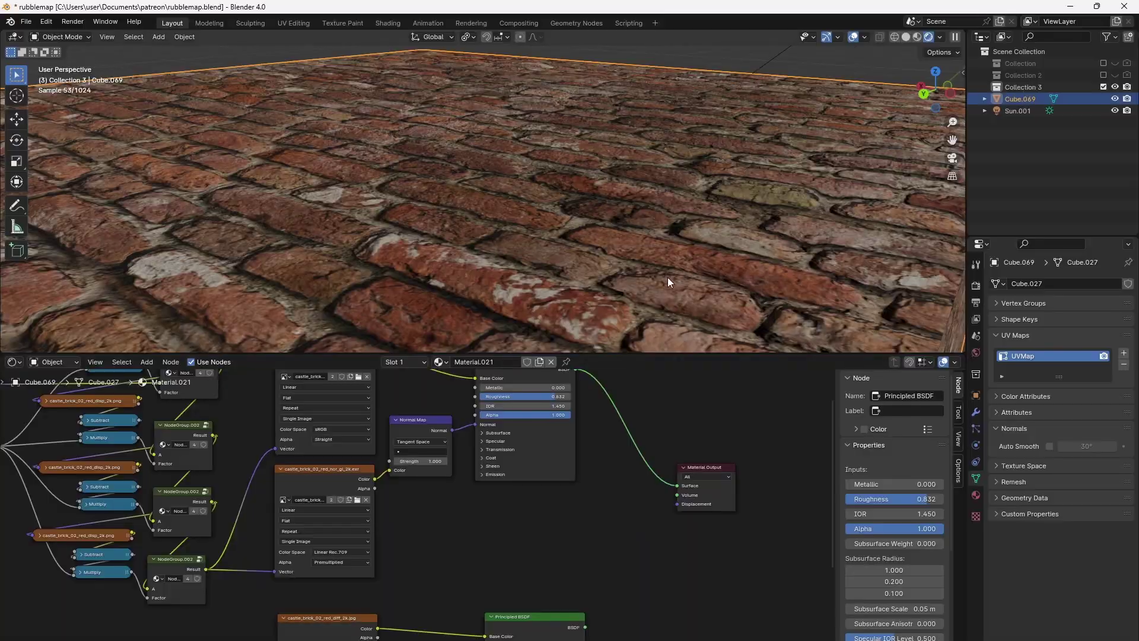
pyautogui.moveTo(667, 277); pyautogui.dragTo(598, 281, button='middle')
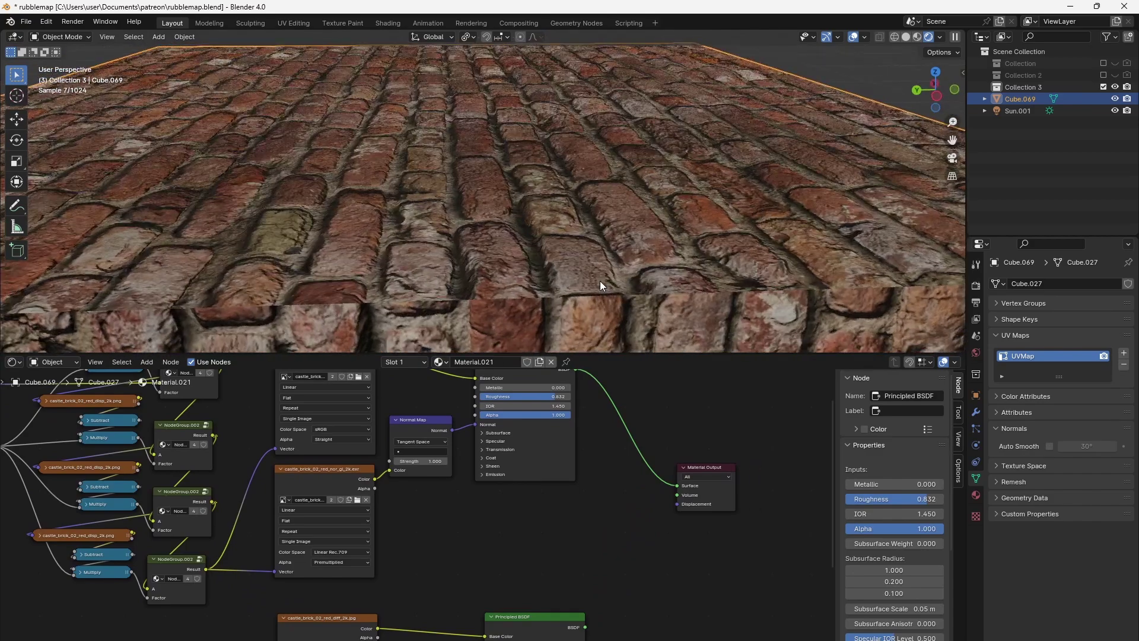